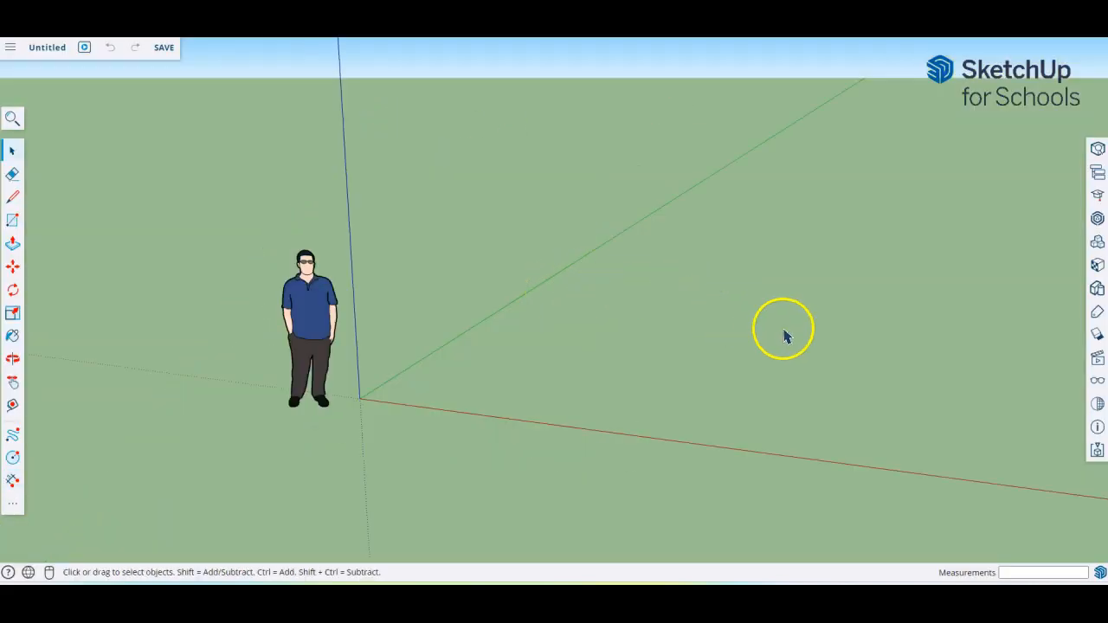
- Set the model's length display precision to 0.0 mm in the length unit settings
left_click(1096, 428)
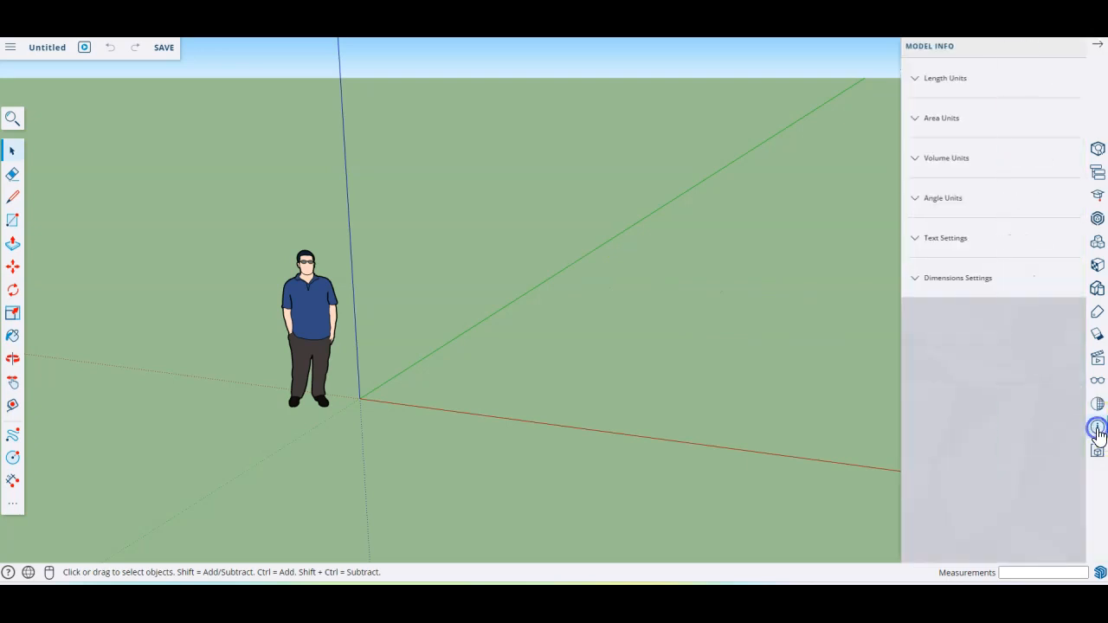
left_click(910, 82)
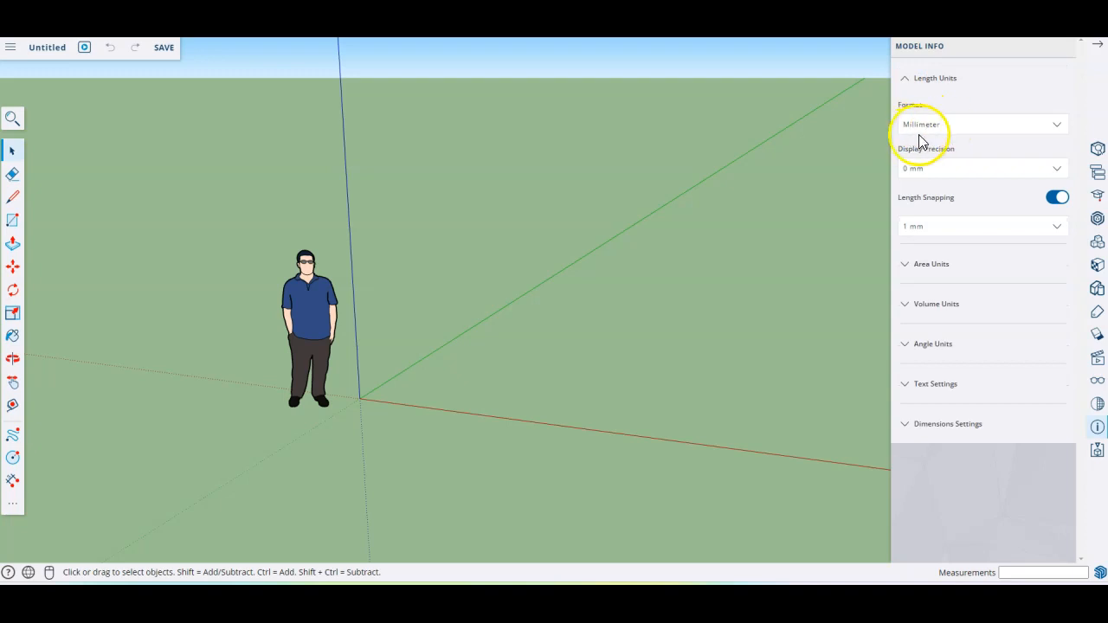
left_click(927, 169)
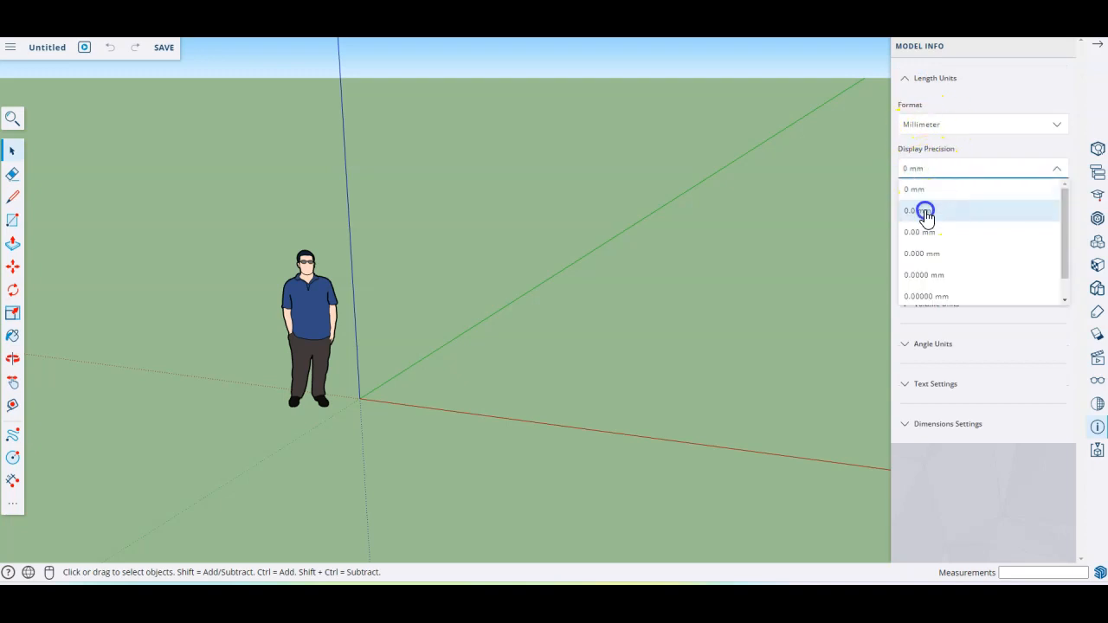
left_click(923, 212)
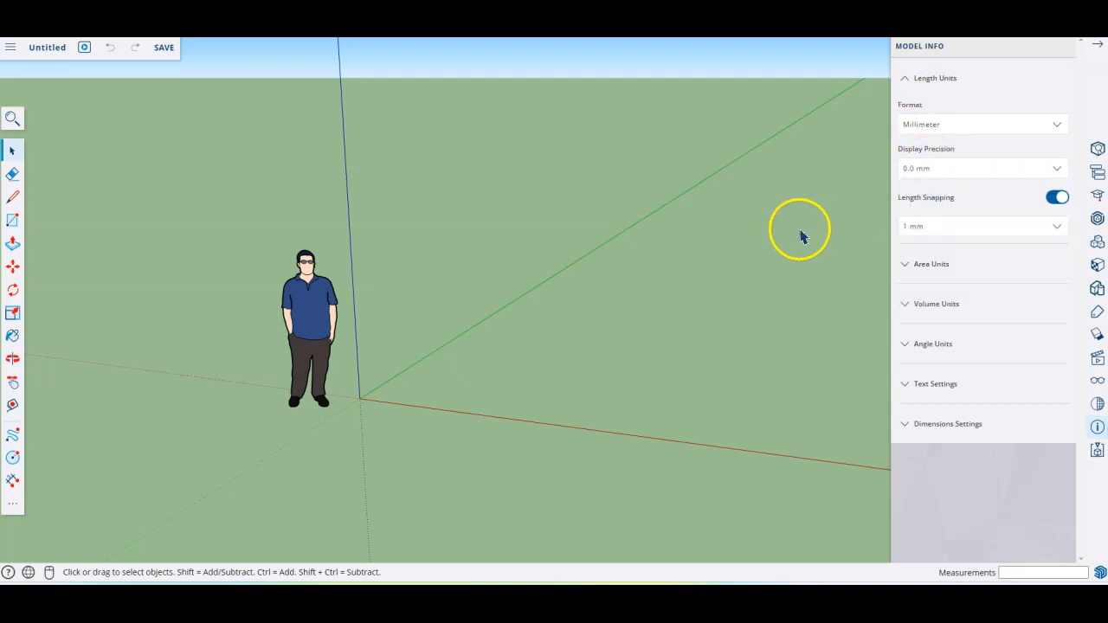
left_click(1098, 48)
- Delete the default scale figure standing beside the origin
left_click(312, 336)
key("Delete")
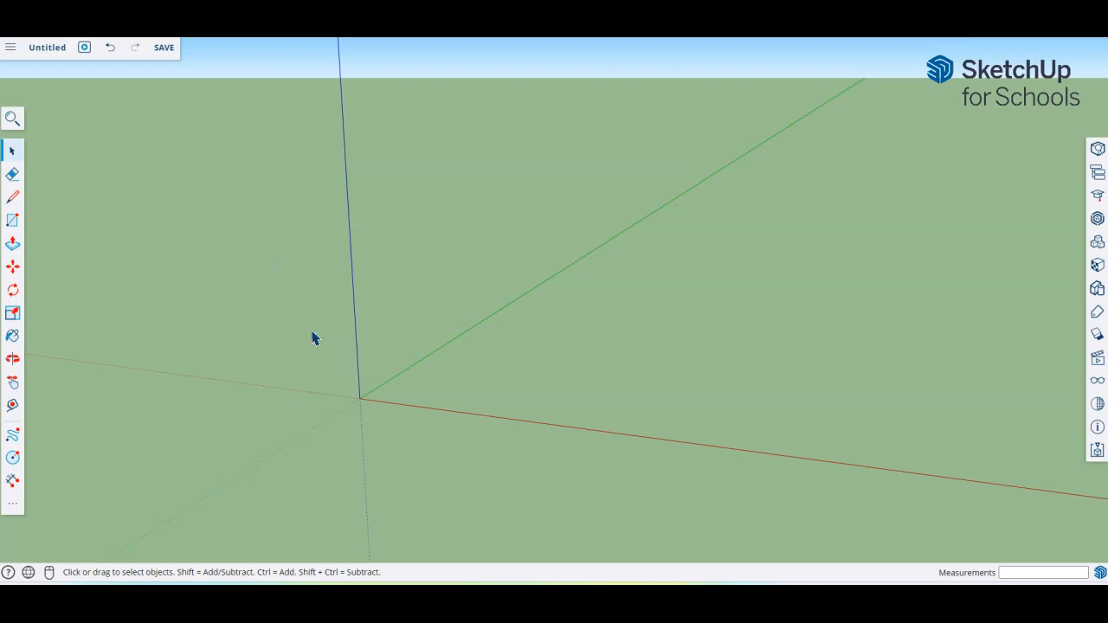
left_click(430, 272)
left_click(672, 154)
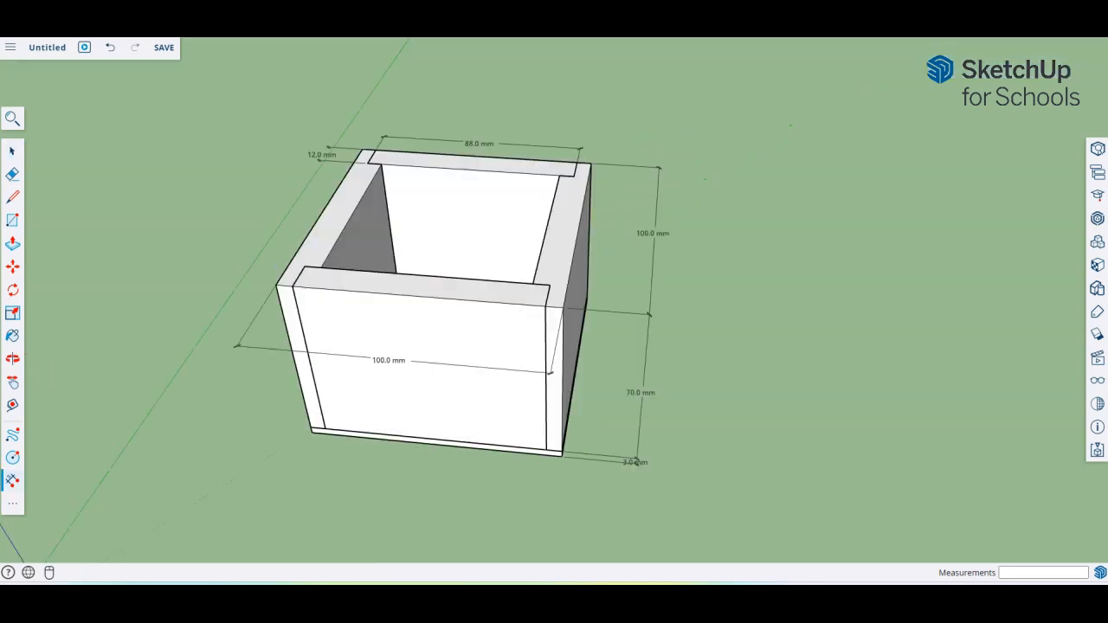
left_click(631, 149)
left_click(378, 223)
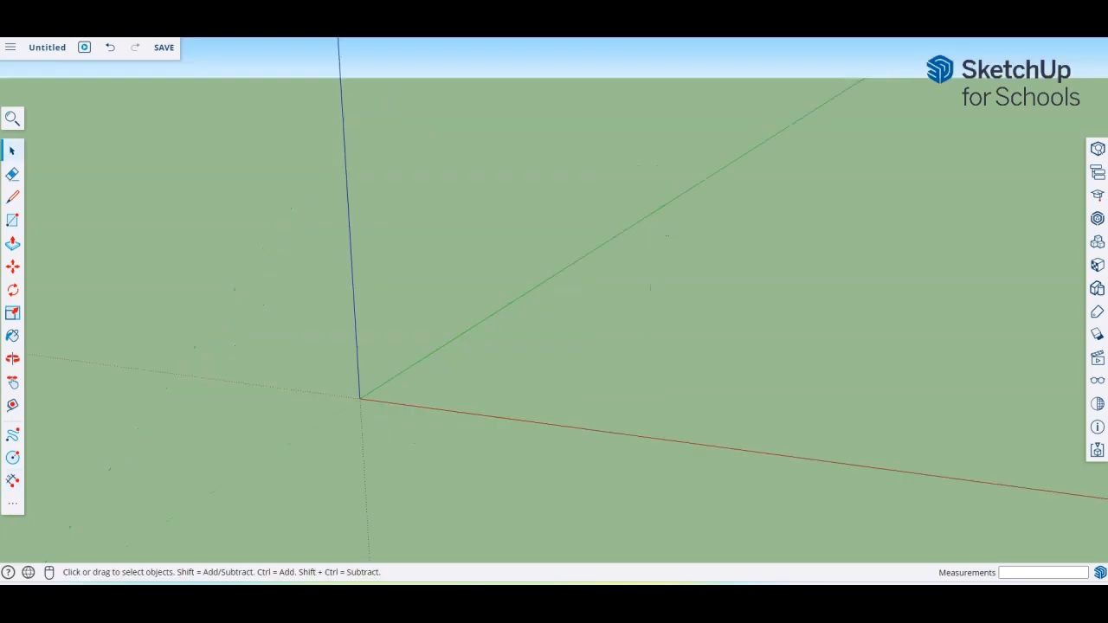
- Draw a 100 by 12 mm rectangle flat on the ground near the origin, its long side parallel to the red axis
left_click(13, 221)
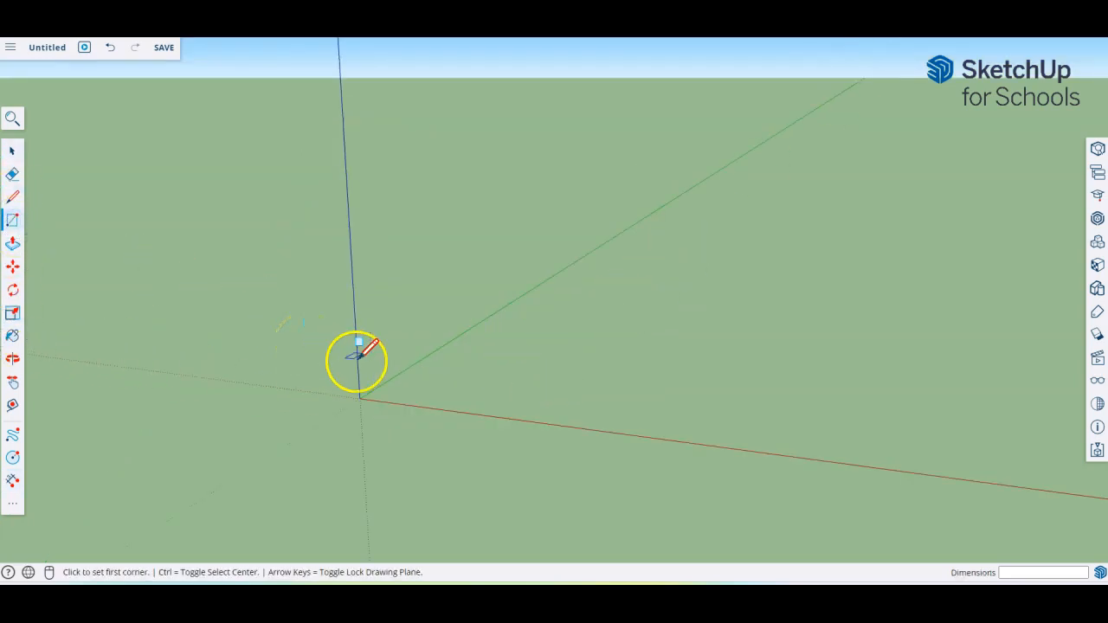
left_click(412, 396)
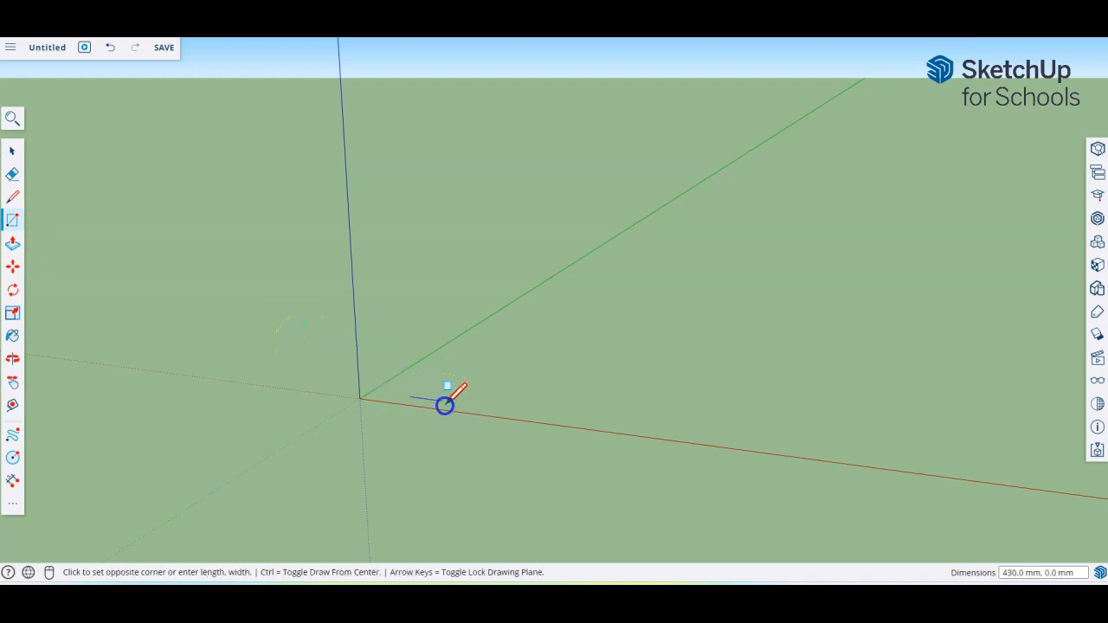
left_click(522, 400)
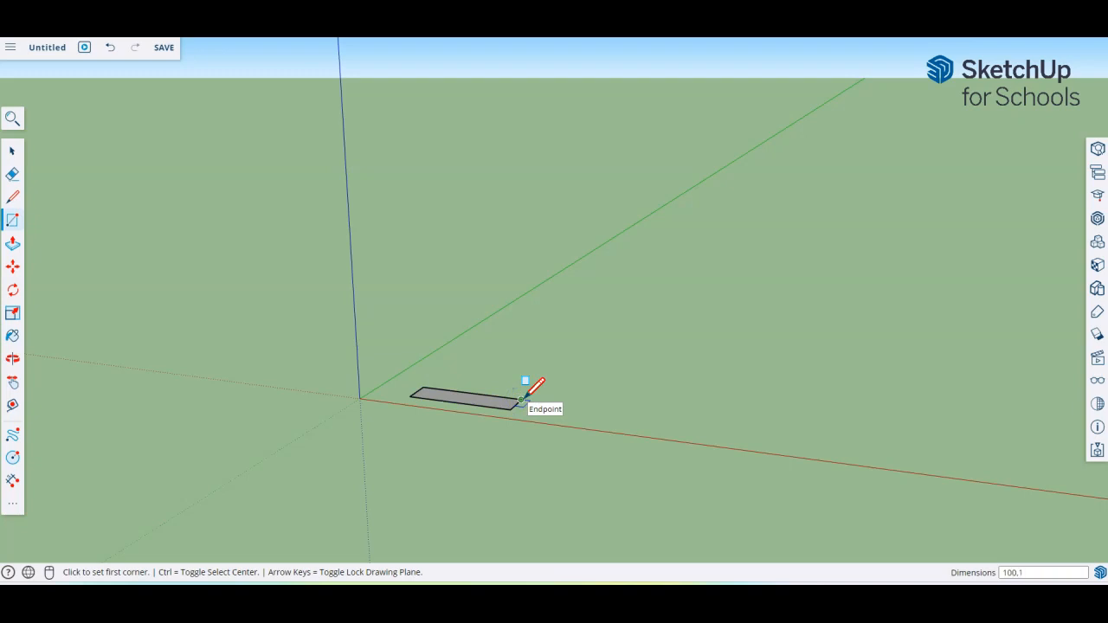
key("ctrl+z")
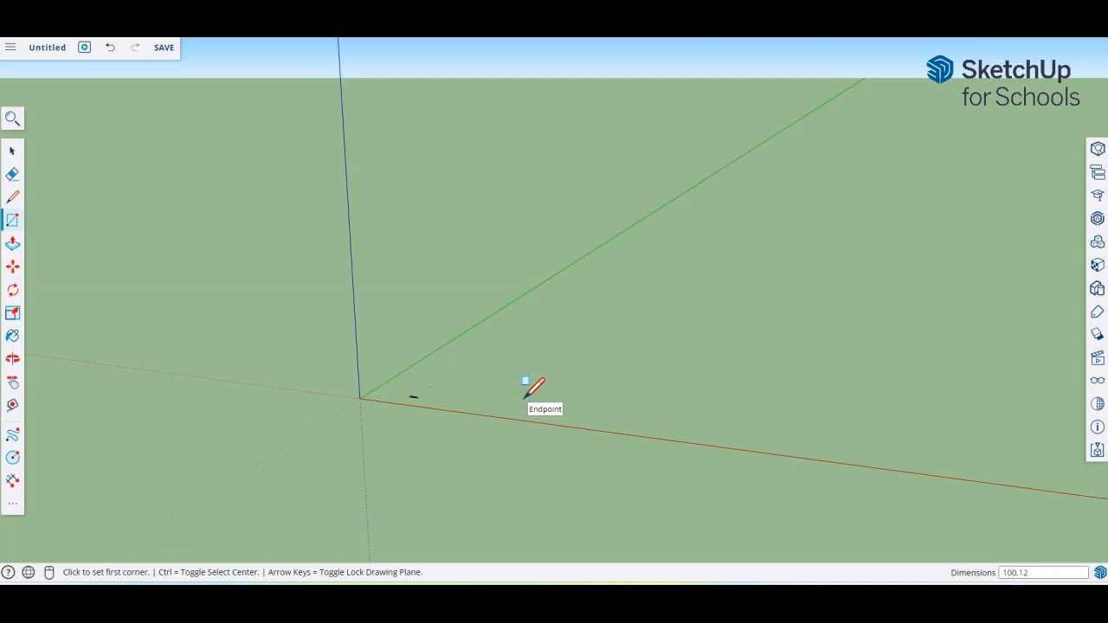
- Extrude the rectangle 70 mm upward with Push/Pull to form an upright panel
scroll(414, 392, "up", 2)
scroll(414, 395, "up", 6)
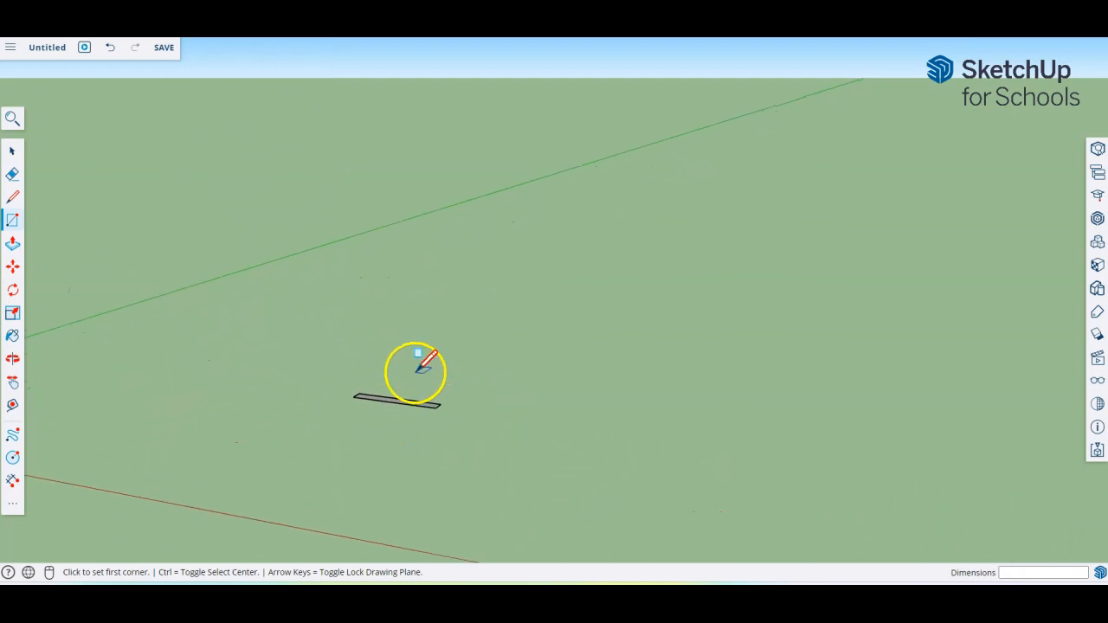
scroll(413, 389, "up", 3)
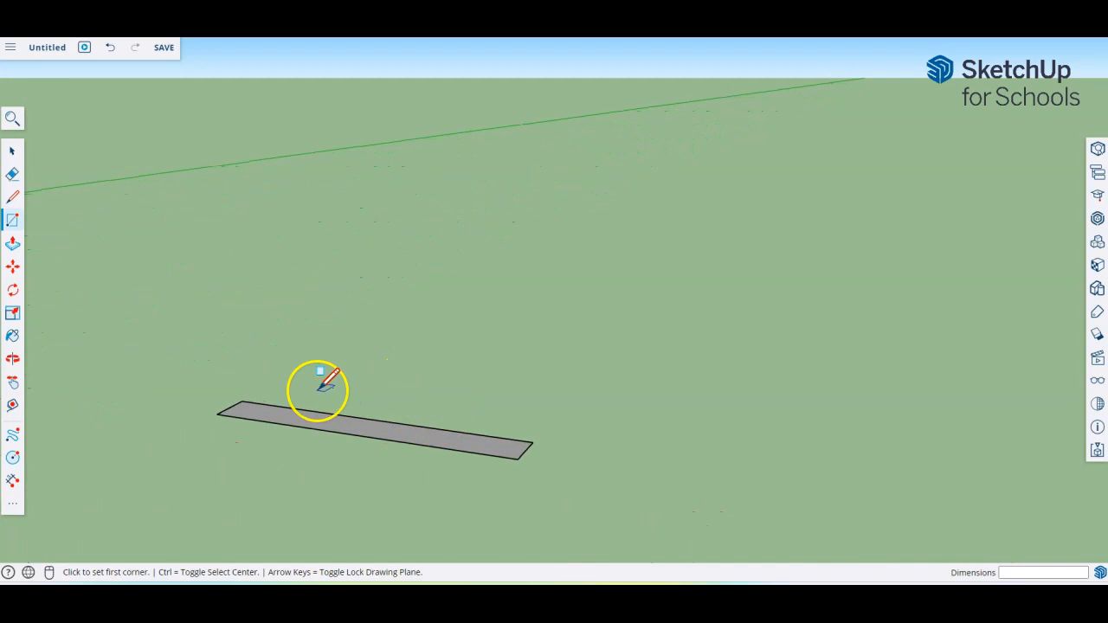
left_click(12, 243)
left_click(318, 426)
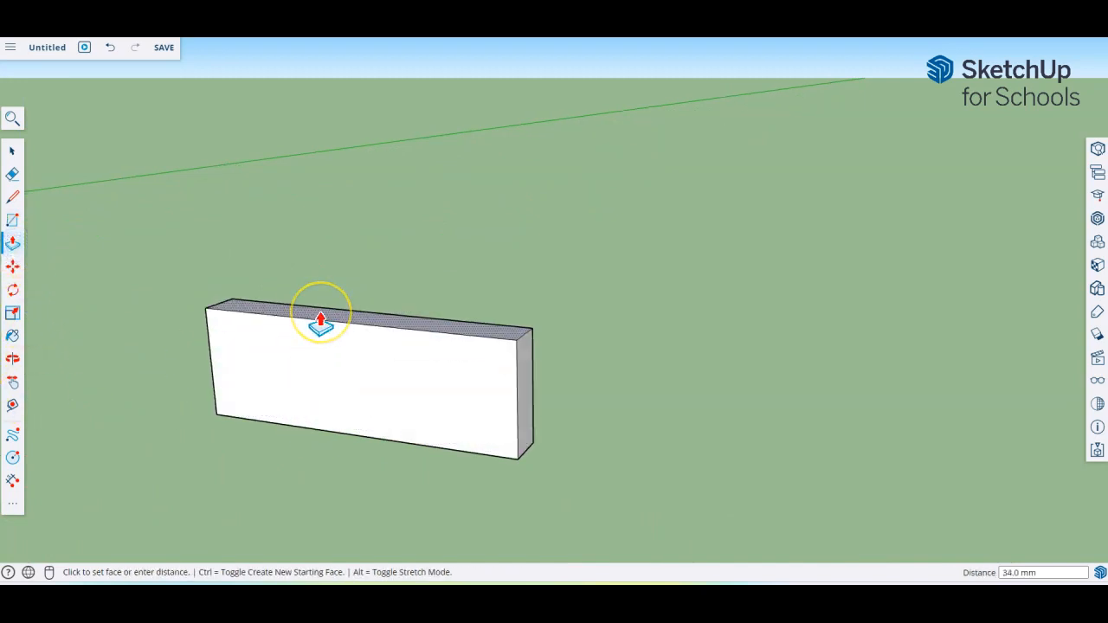
type("70")
key("Return")
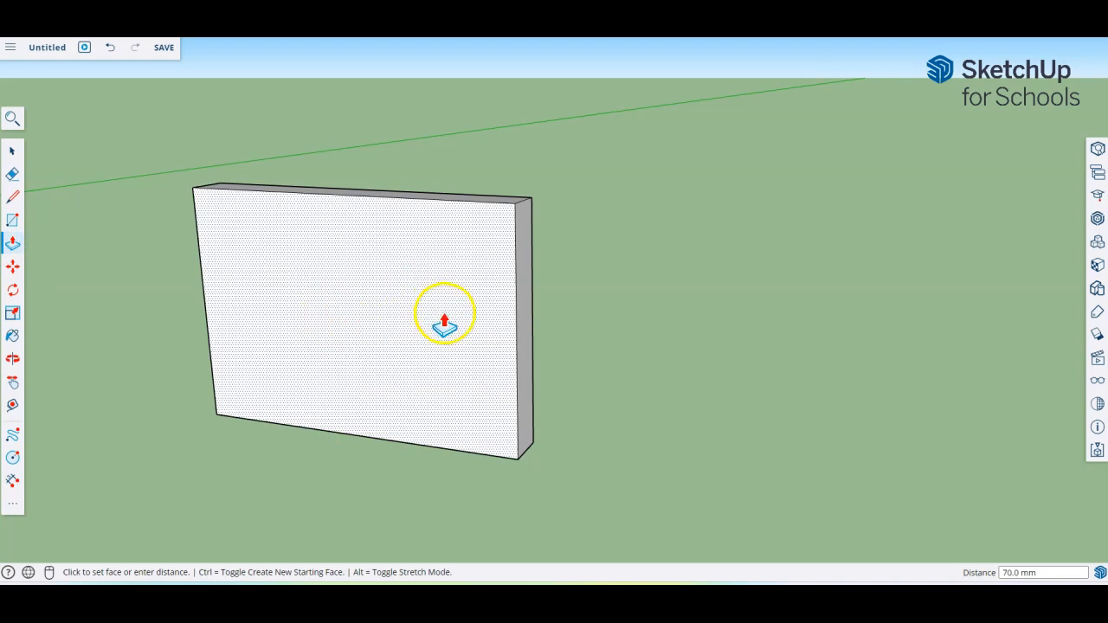
- Place two vertical guides on the panel's large face with the Tape Measure tool, each 12 mm in from a side edge
middle_click_drag(608, 298, 713, 259)
key("p")
left_click(668, 270)
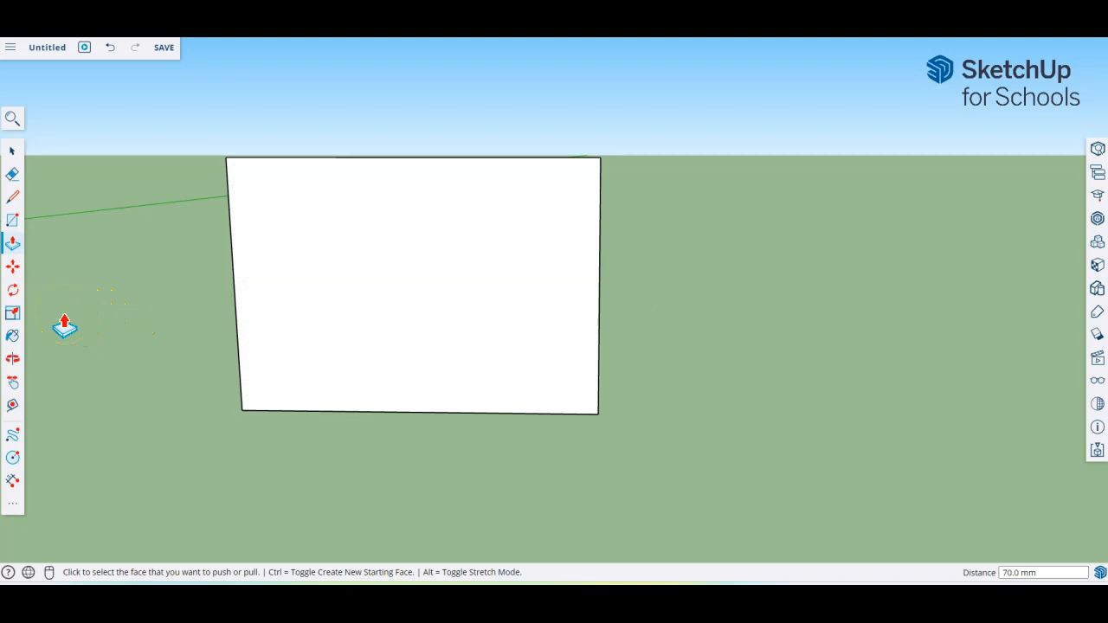
middle_click_drag(132, 293, 121, 371)
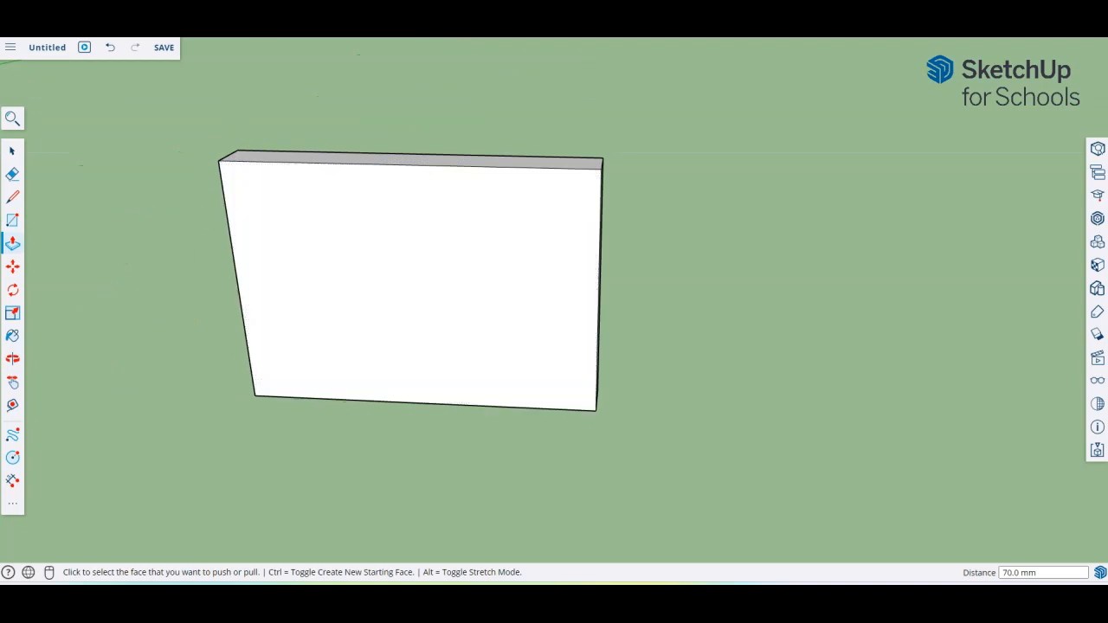
left_click(12, 406)
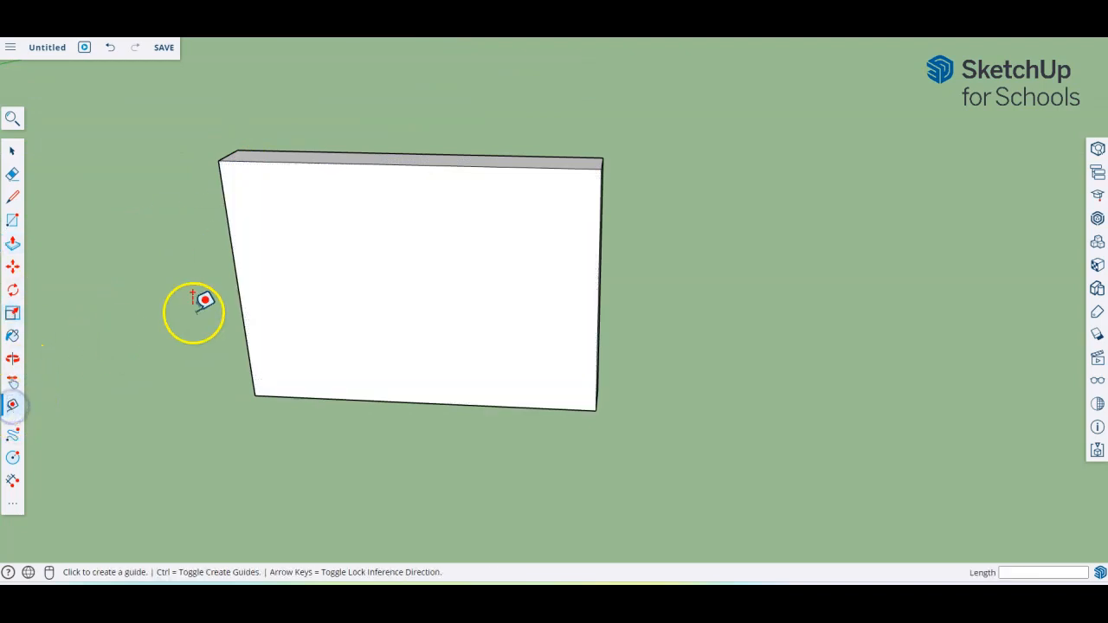
left_click(233, 261)
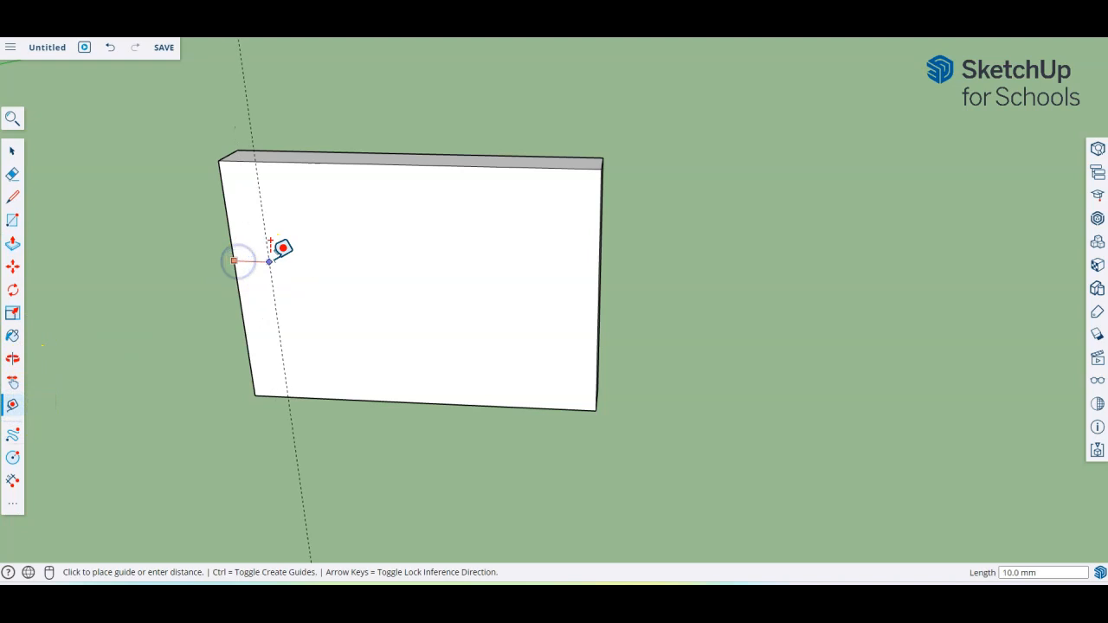
left_click(270, 243)
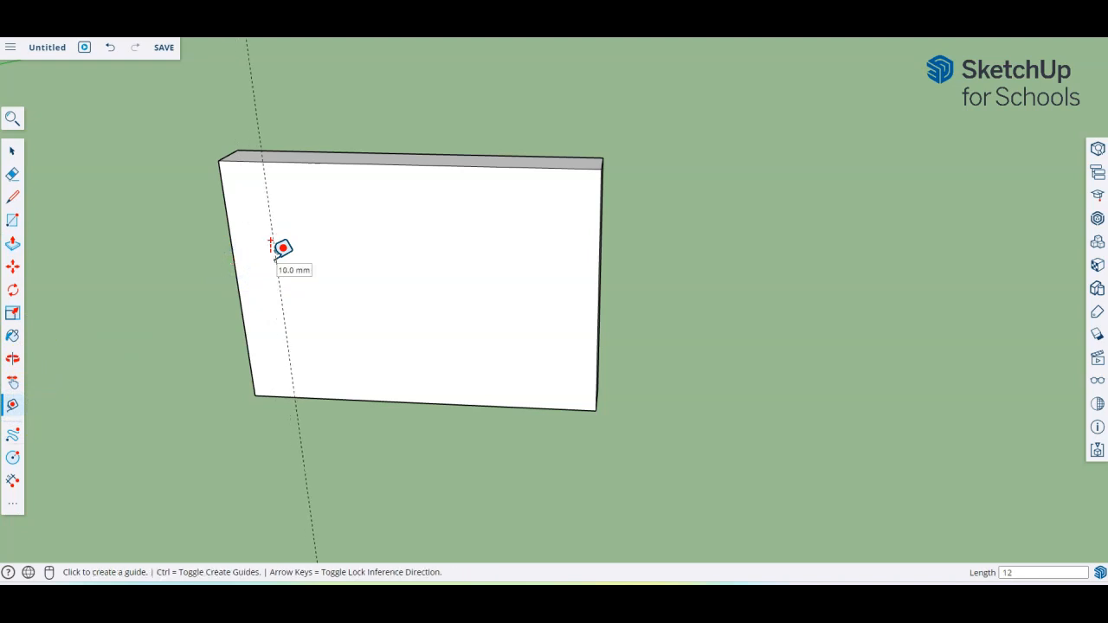
left_click(598, 265)
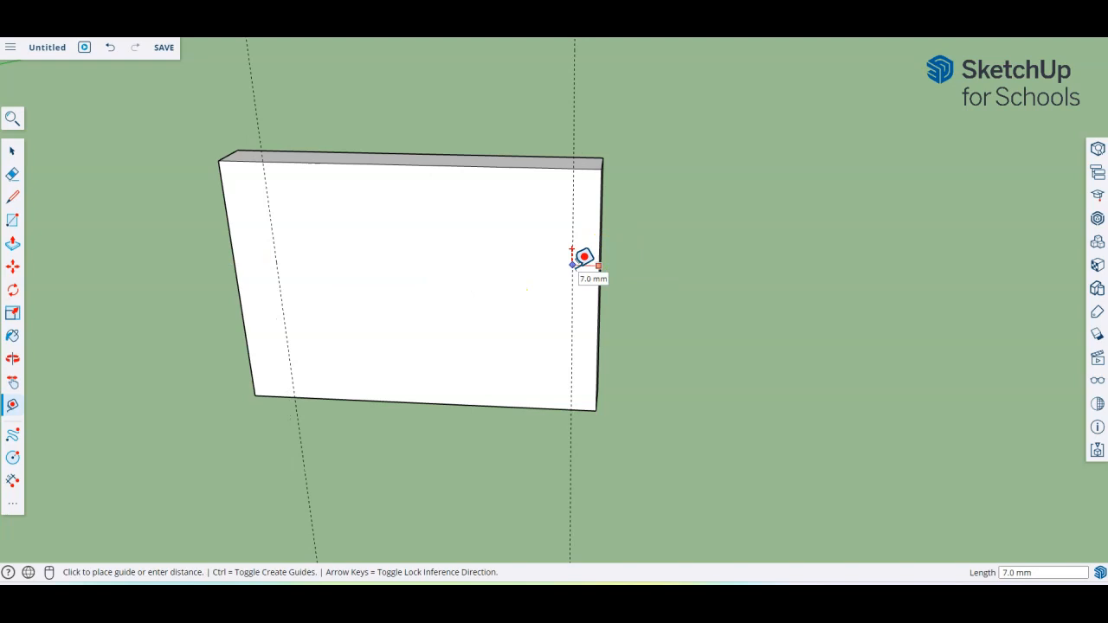
left_click(571, 251)
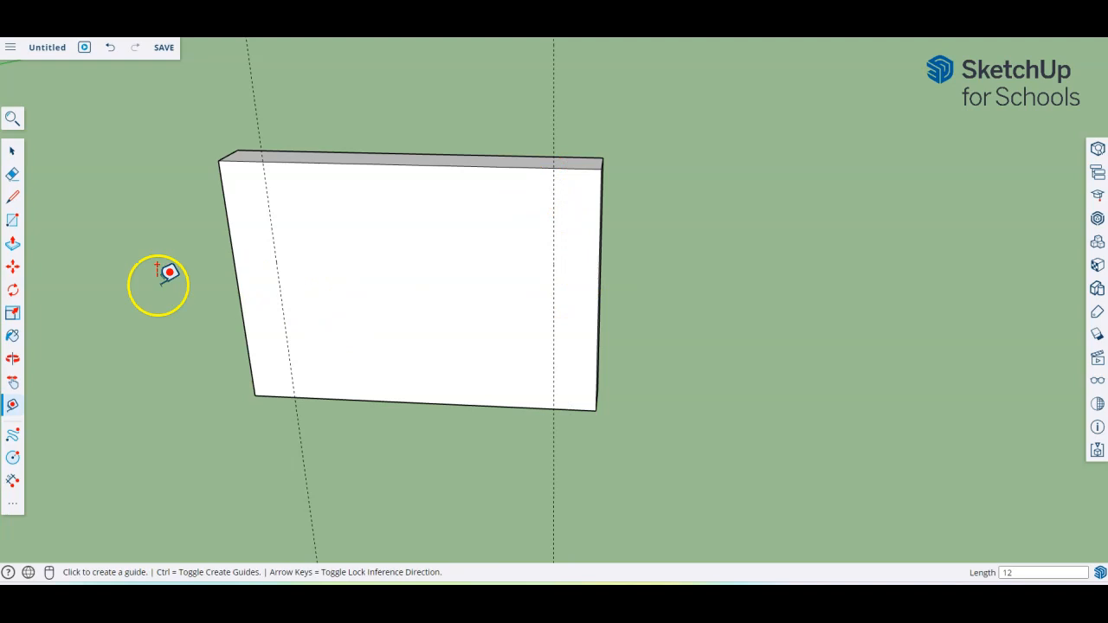
- Draw a vertical line along each guide from the top edge to the bottom edge of the panel's face
left_click(14, 199)
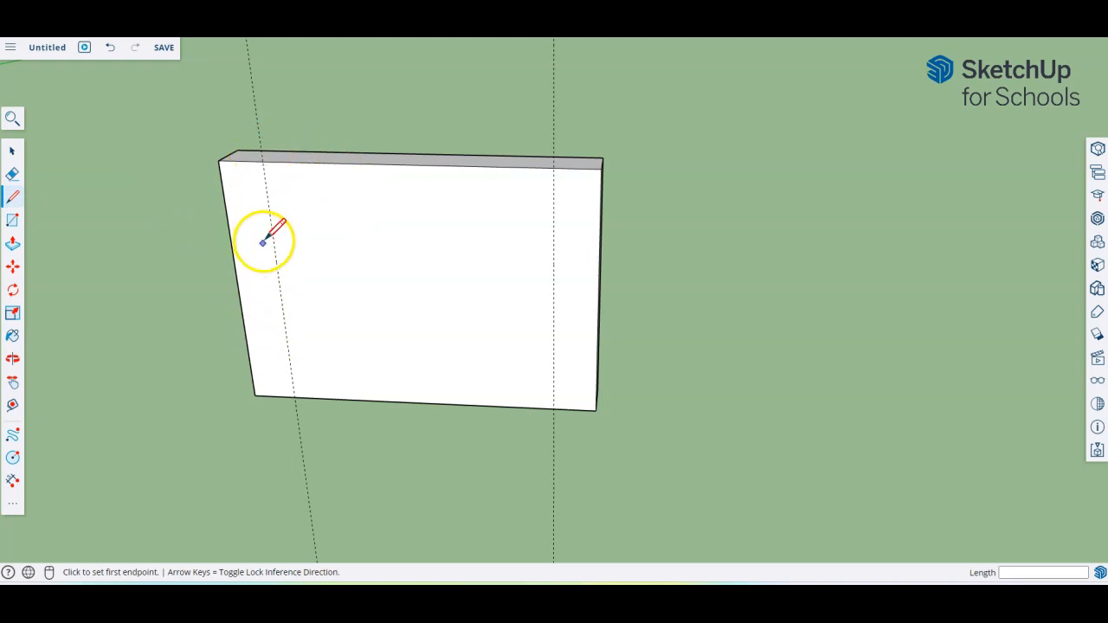
left_click(262, 160)
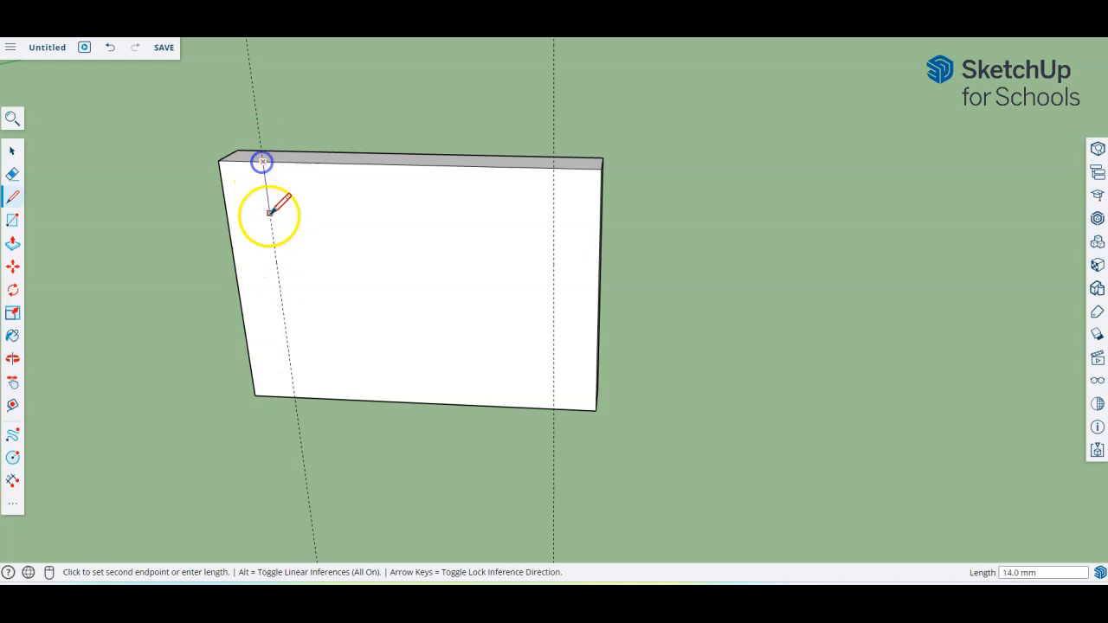
left_click(294, 396)
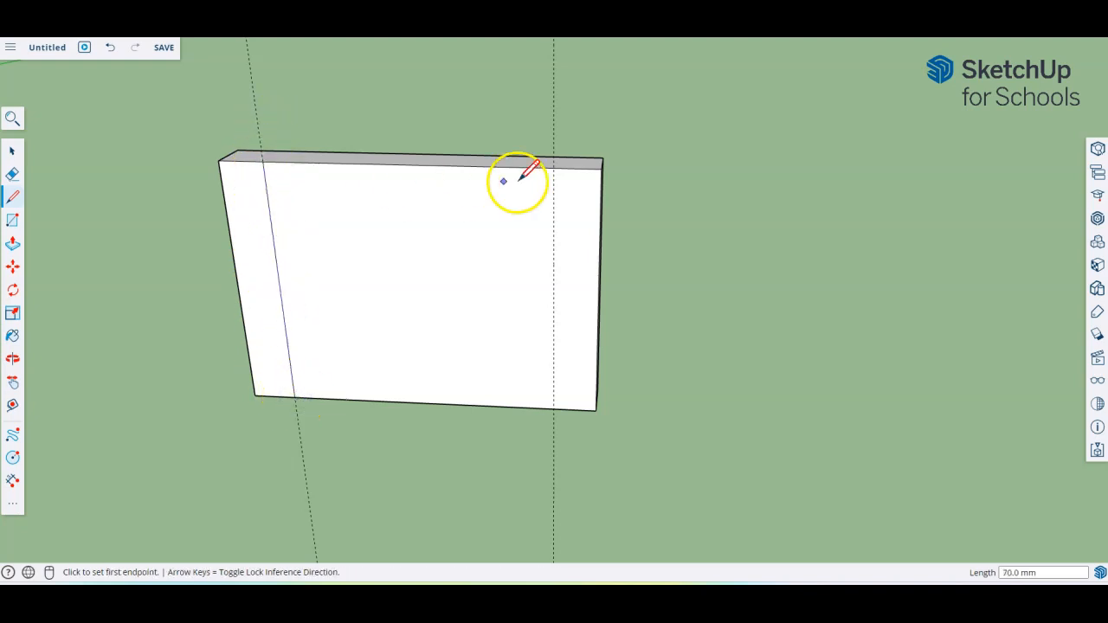
left_click(553, 163)
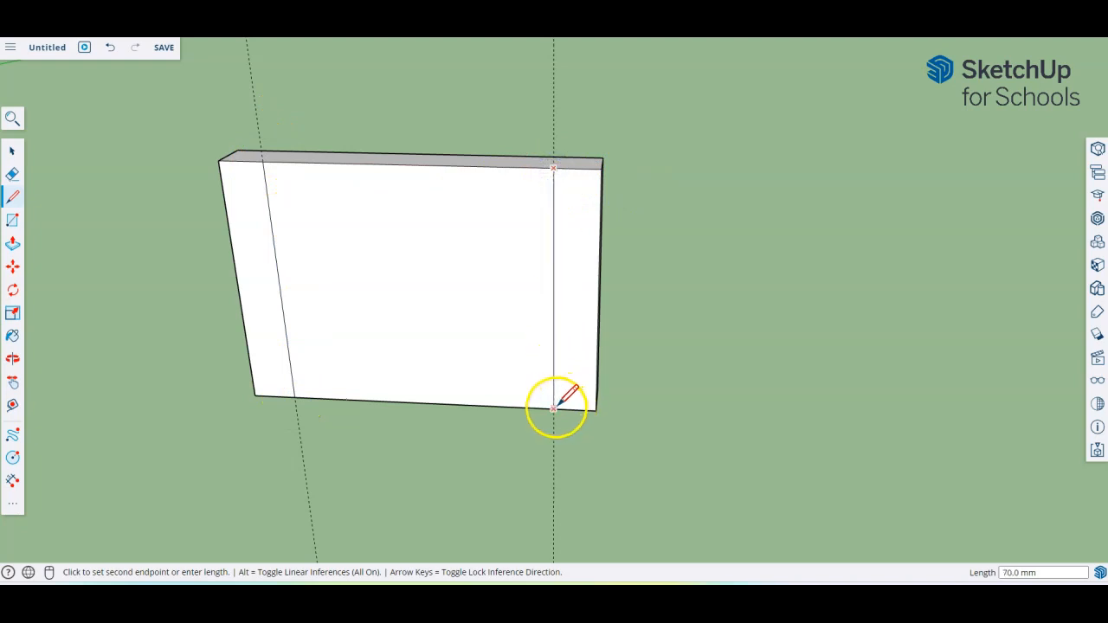
left_click(554, 407)
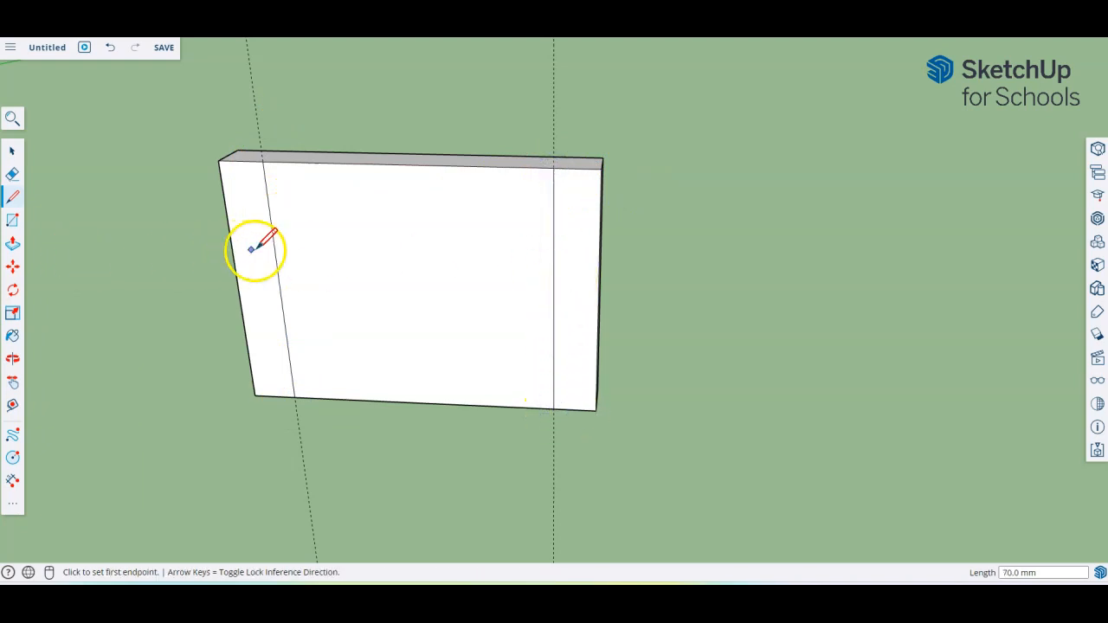
- Erase both construction guides from the panel, keeping the drawn lines
left_click(13, 176)
left_click(260, 107)
left_click_drag(634, 107, 631, 107)
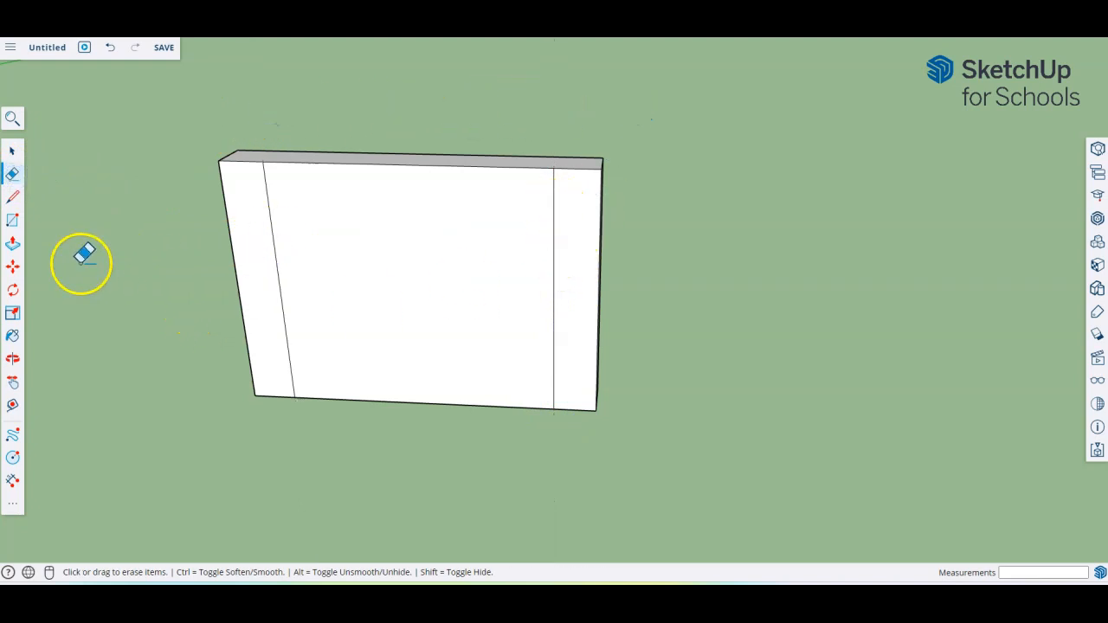
- Push both end strips of the panel's face inward 6 mm to cut a rebate at each end
left_click(13, 244)
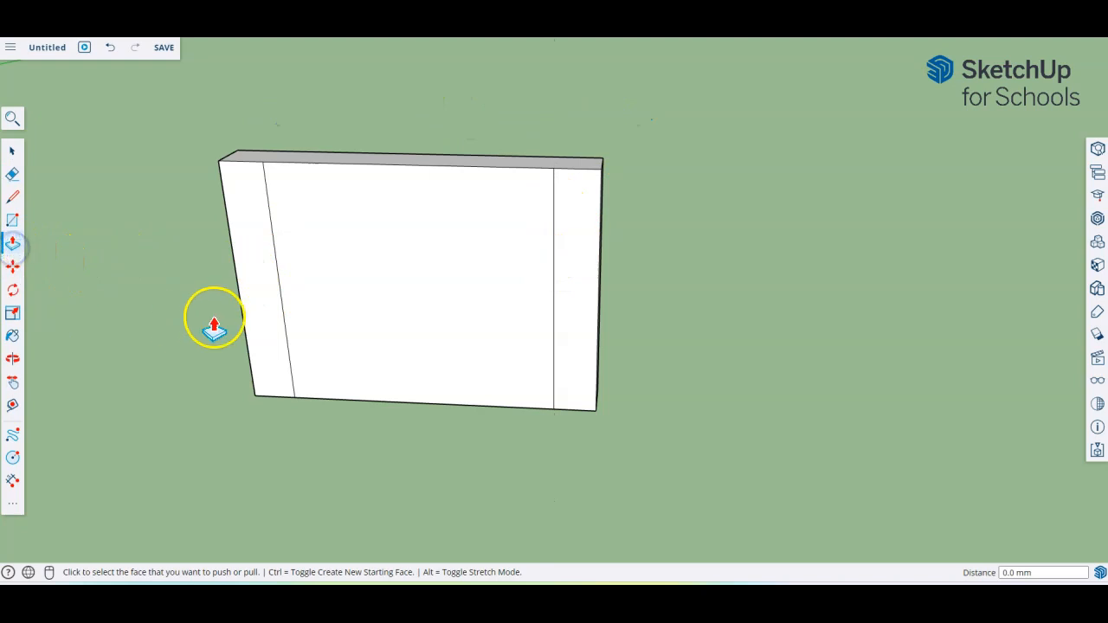
left_click(248, 294)
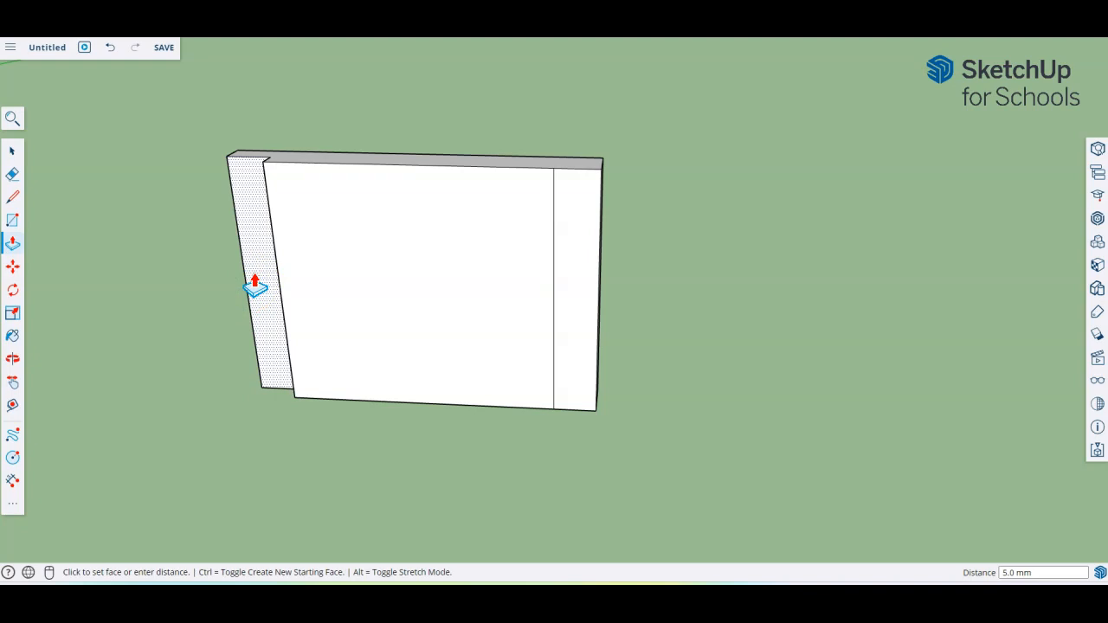
key("Return")
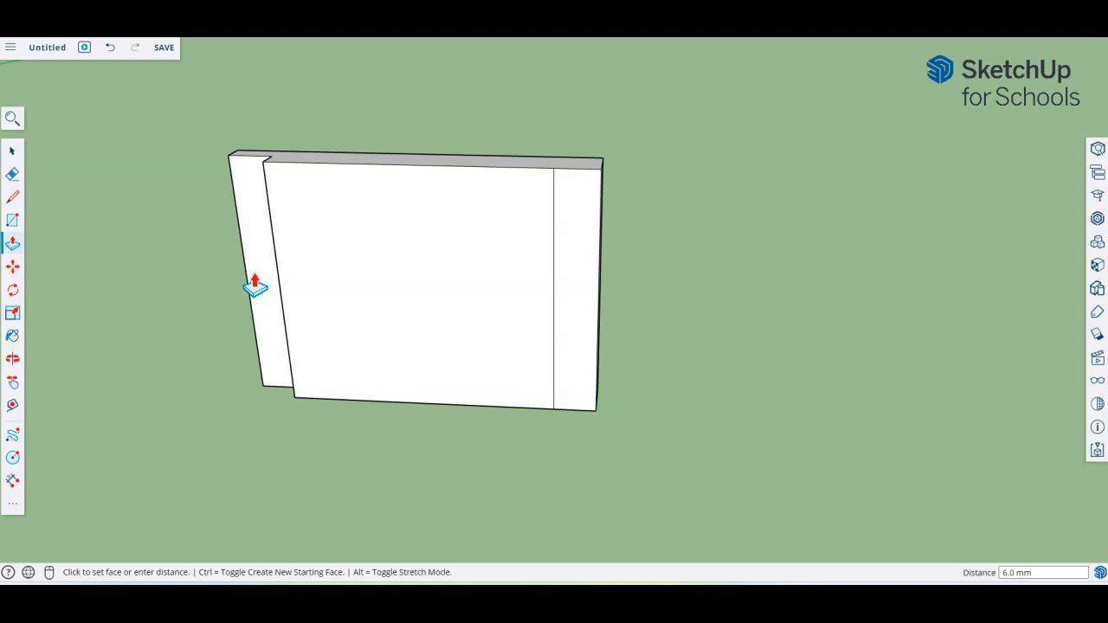
left_click(596, 326)
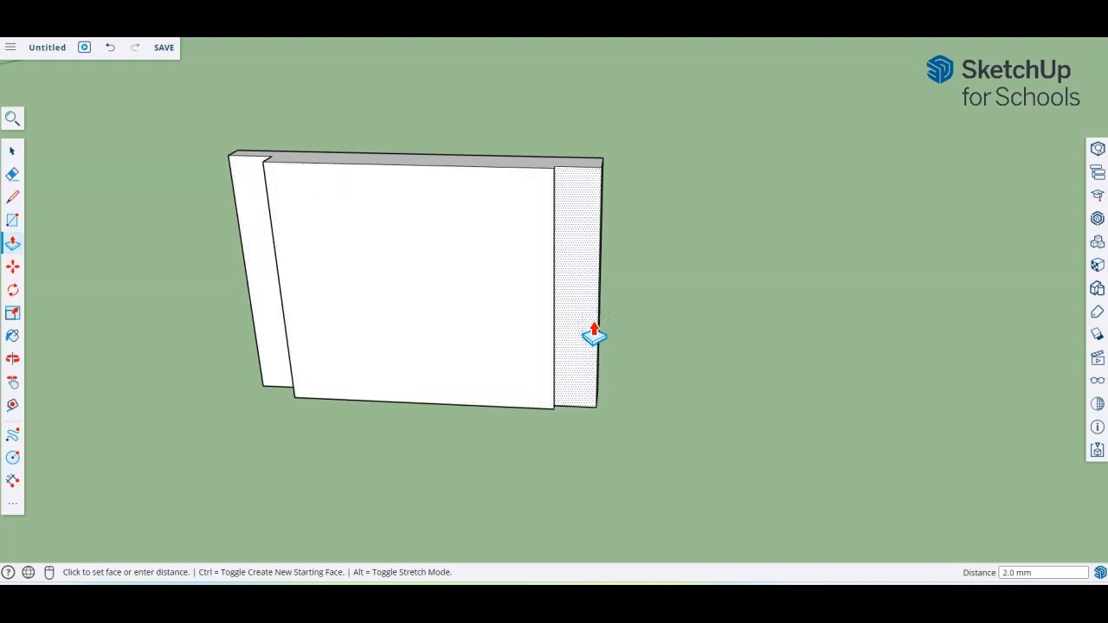
key("Return")
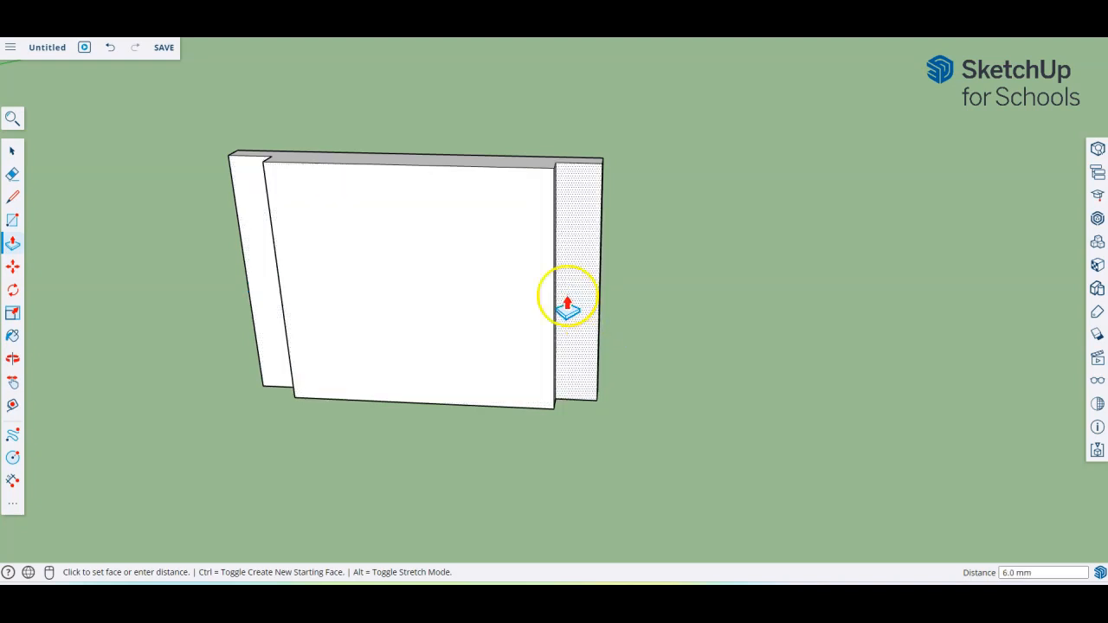
- Make the whole rebated panel into a component named Rebate Side
middle_click_drag(103, 268, 401, 429)
scroll(358, 364, "down", 4)
left_click(13, 151)
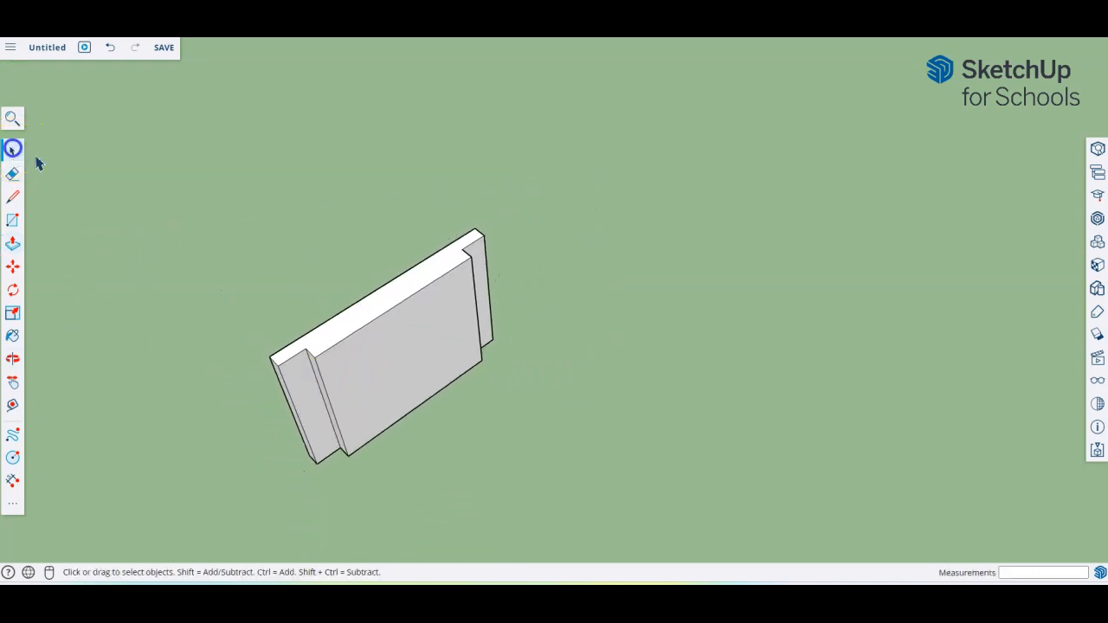
left_click_drag(185, 198, 589, 487)
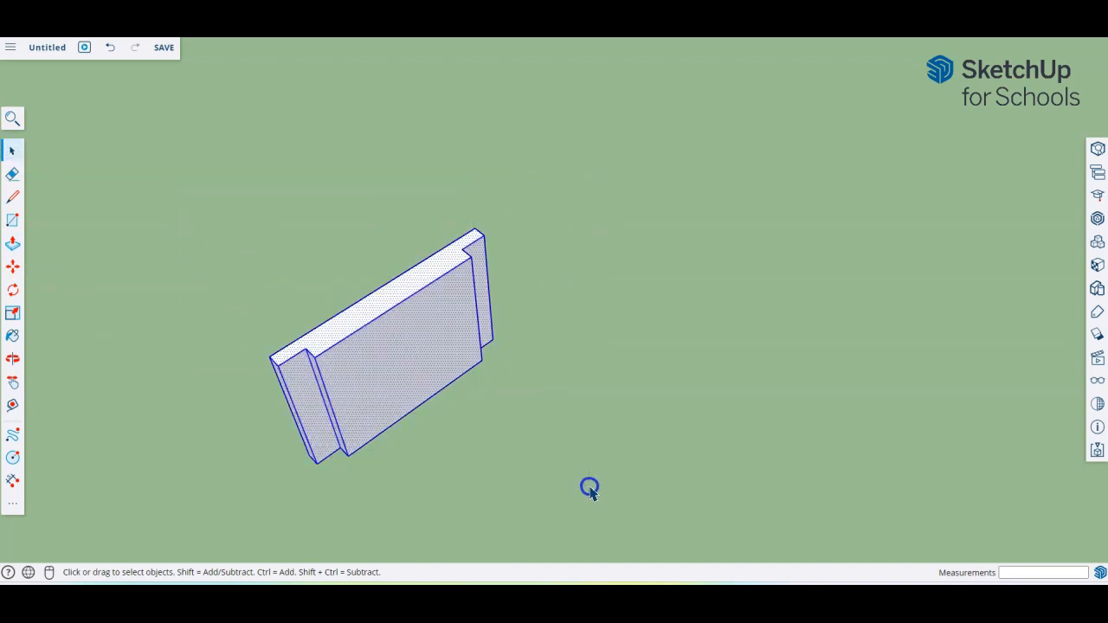
right_click(424, 375)
left_click(468, 430)
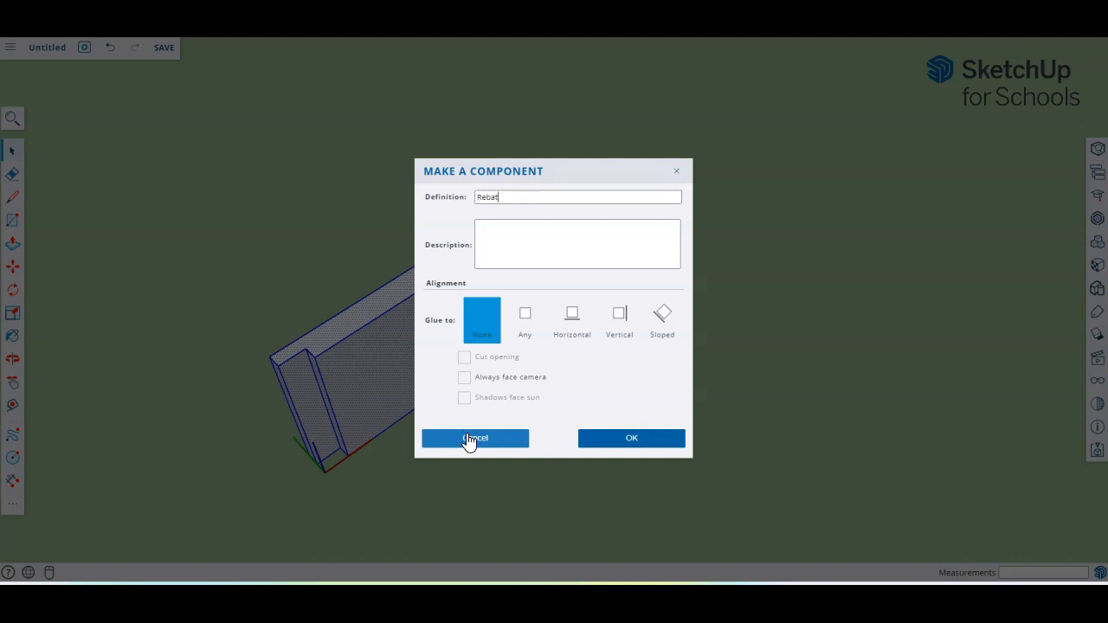
left_click(469, 440)
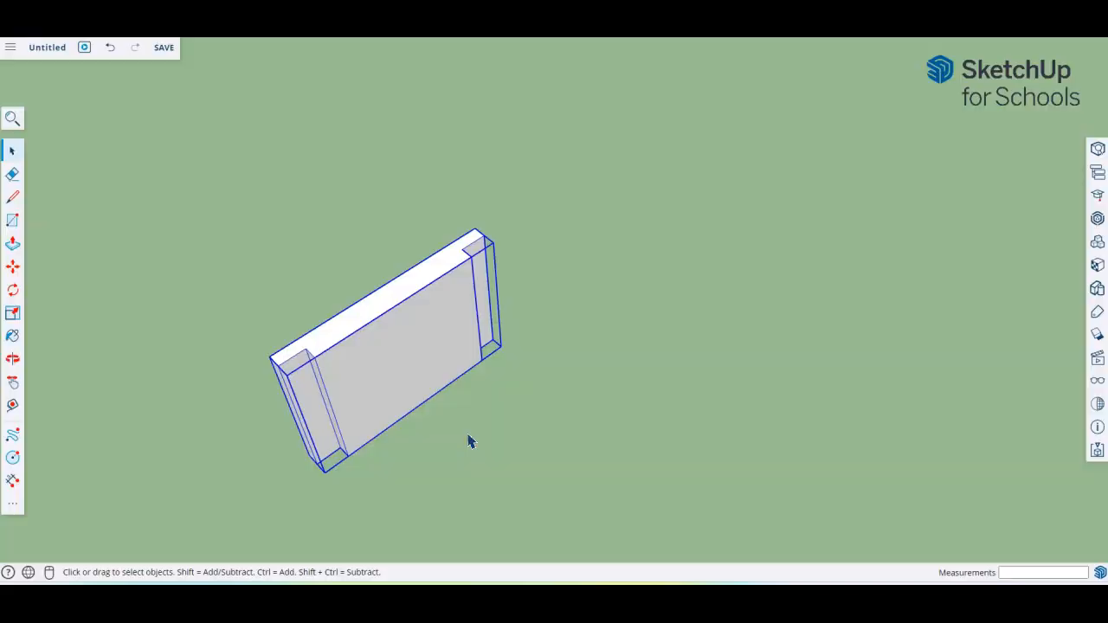
- Copy the Rebate Side component with the Move tool and place the copy beside the original, facing the same way
right_click(417, 325)
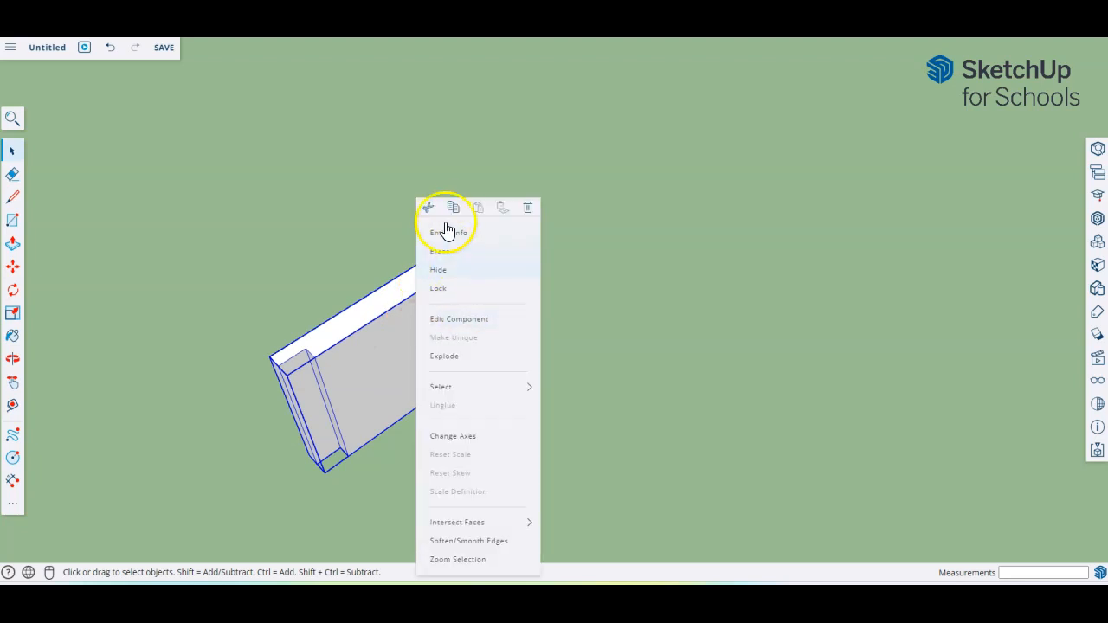
left_click(391, 206)
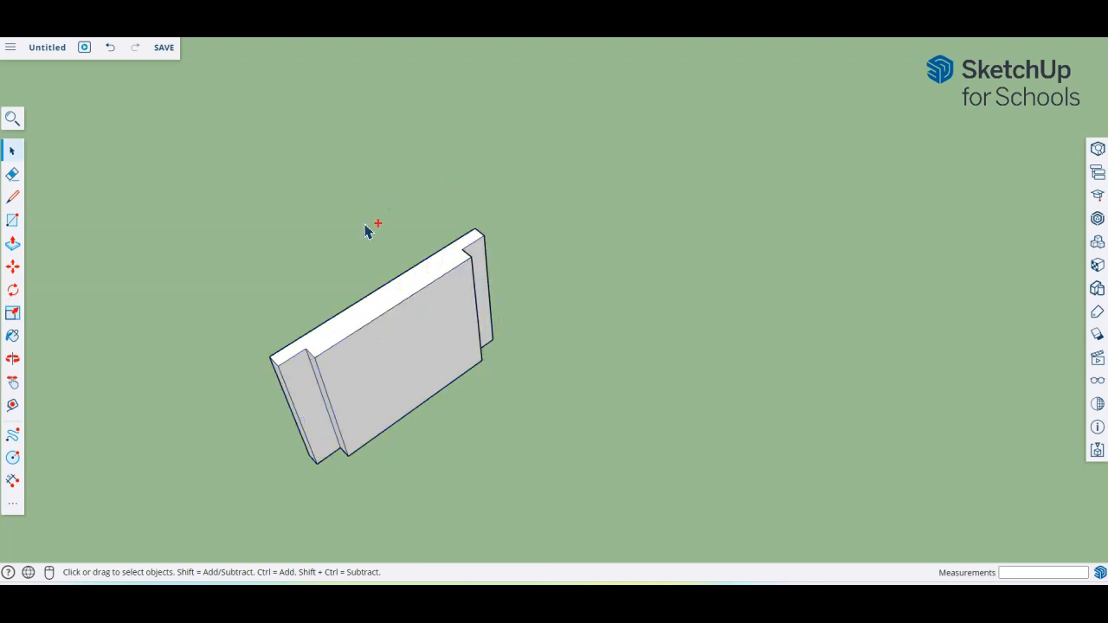
left_click(432, 335)
key("m")
key("ctrl")
left_click_drag(435, 337, 653, 470)
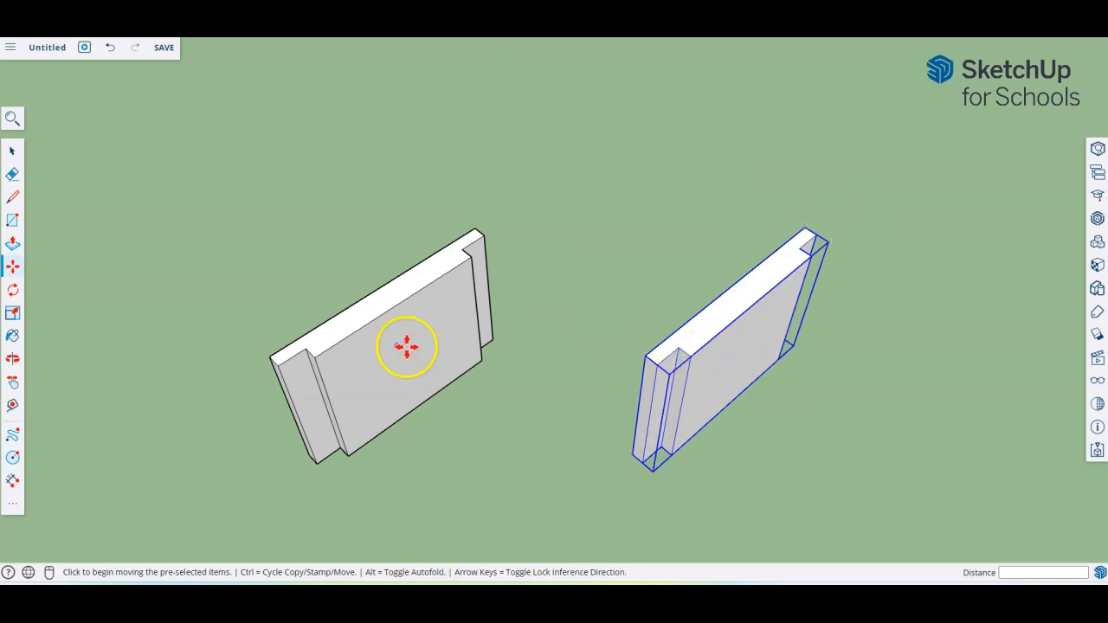
- Rotate the copied Rebate Side 180 degrees about a point on its upper face so its rebates face the original
left_click(17, 295)
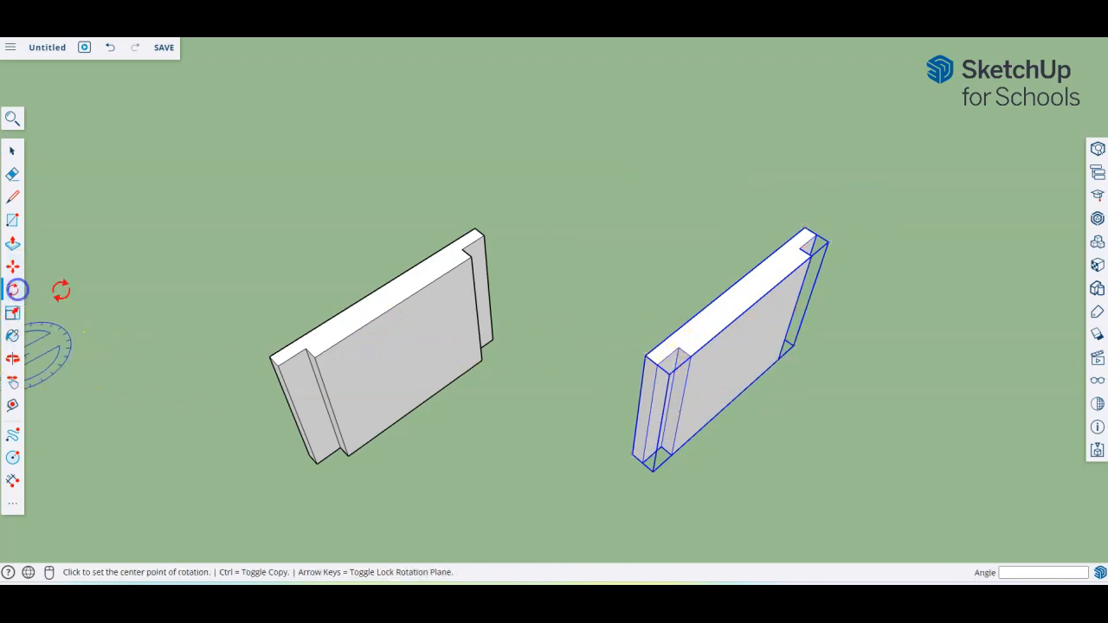
left_click(692, 329)
left_click(741, 289)
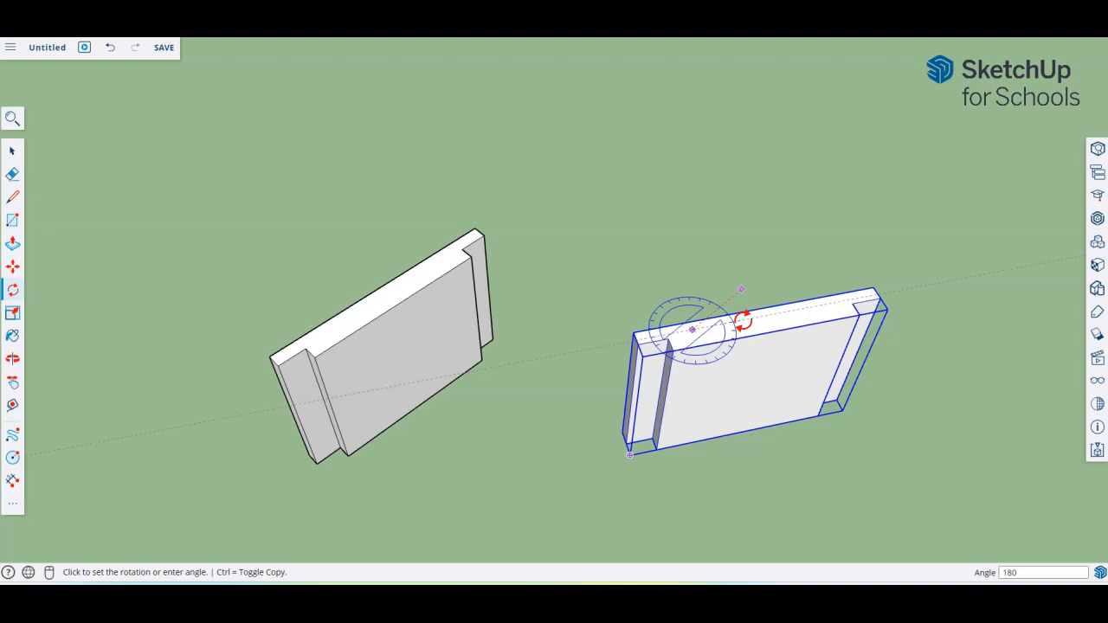
key("Return")
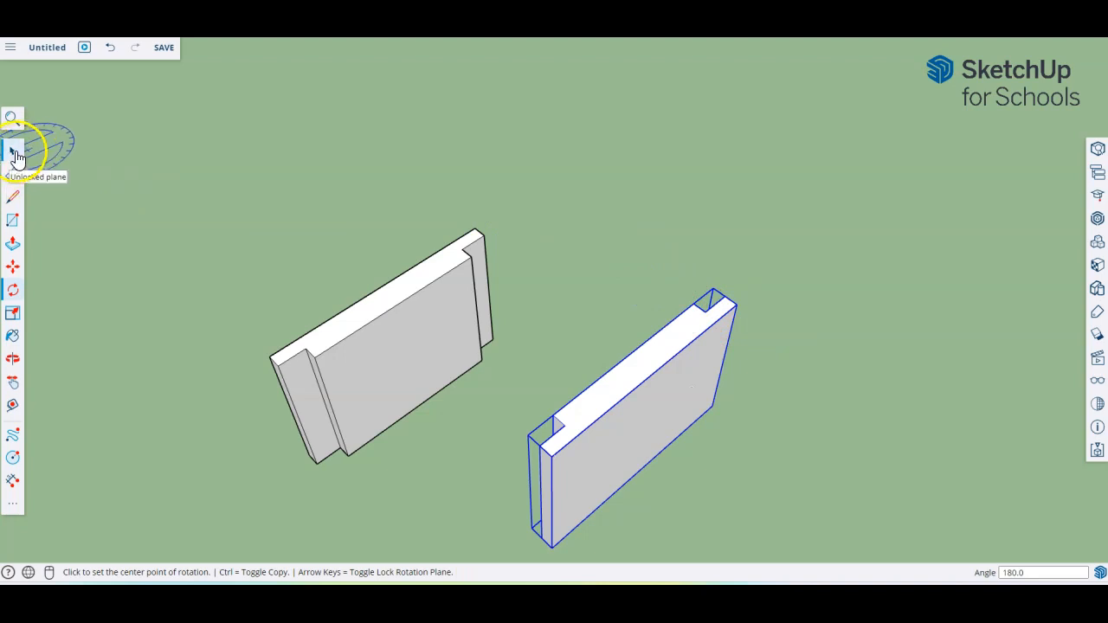
- Draw an 88 x 12 mm rectangle on the ground beside the two rebated panels
left_click(13, 223)
middle_click_drag(563, 376, 589, 375)
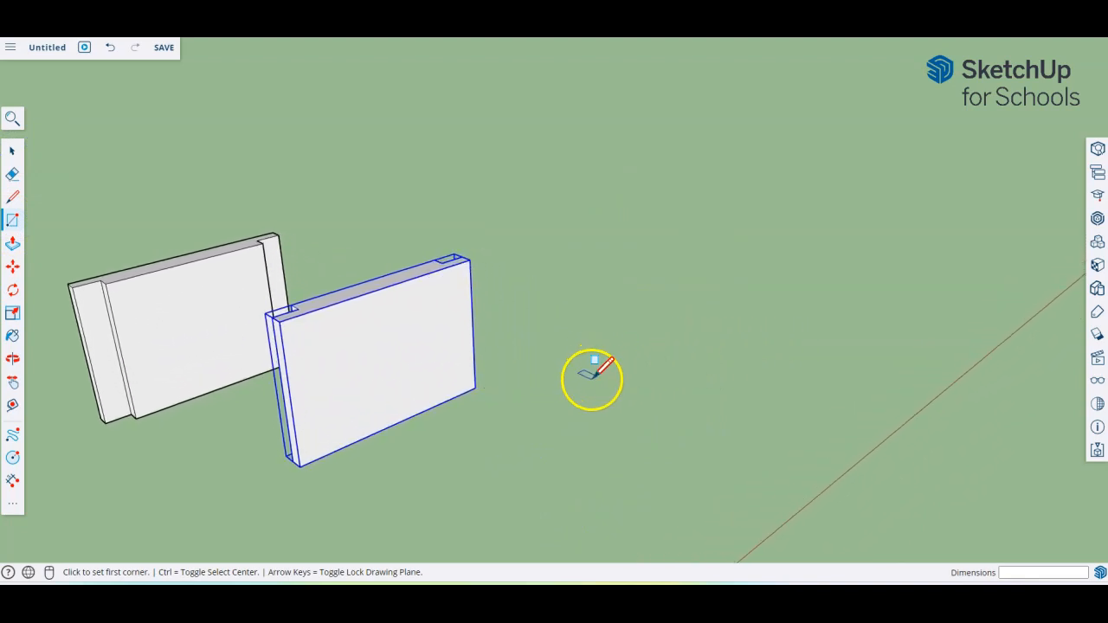
left_click(591, 383)
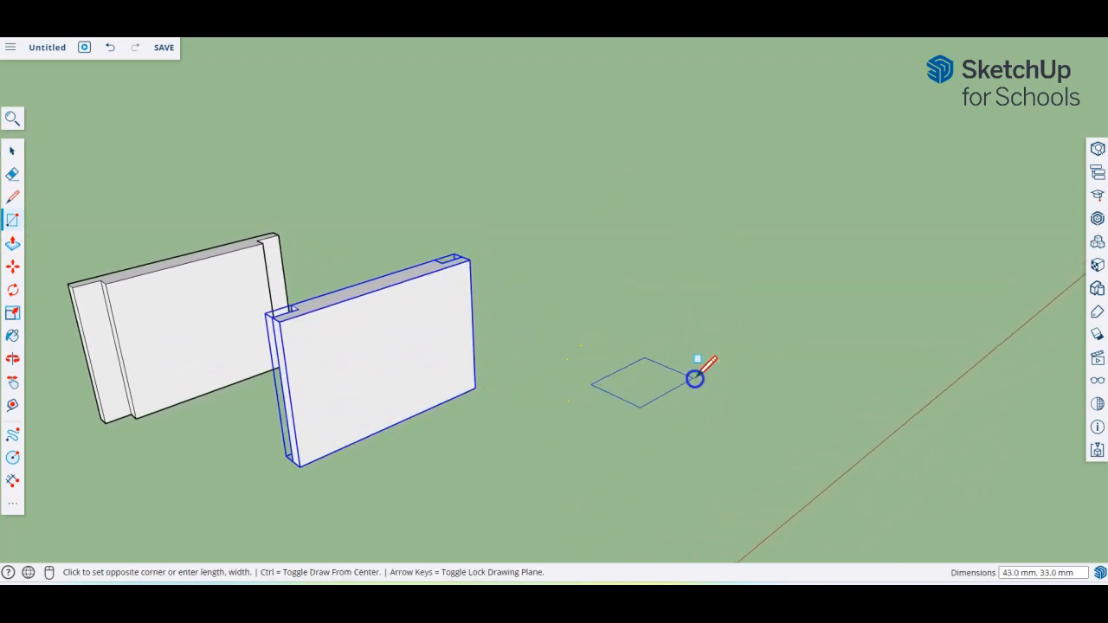
left_click(780, 314)
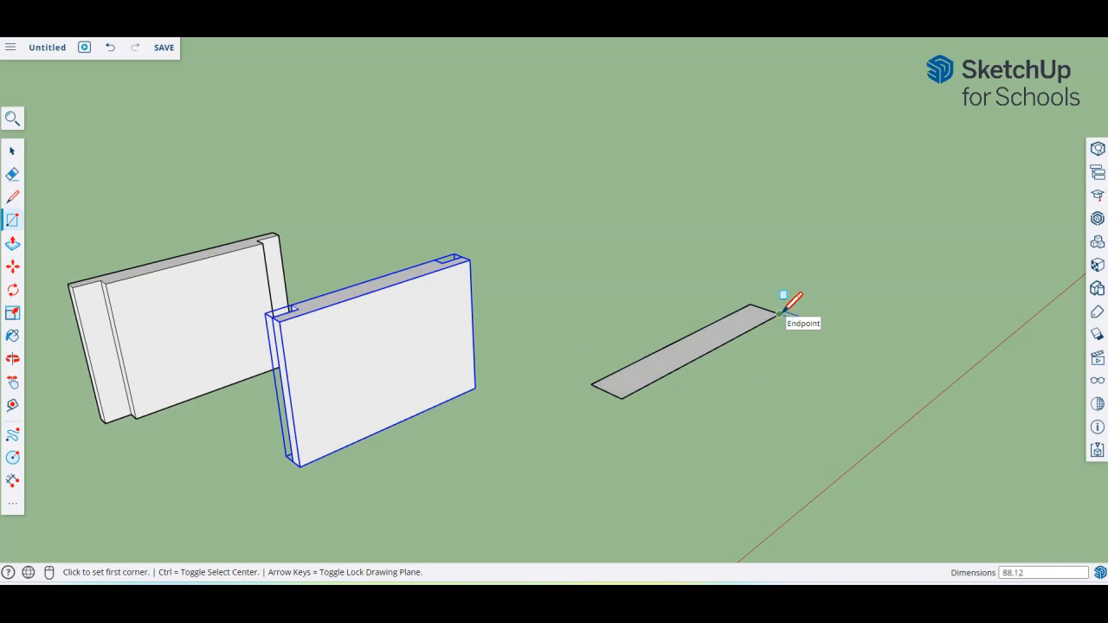
key("Return")
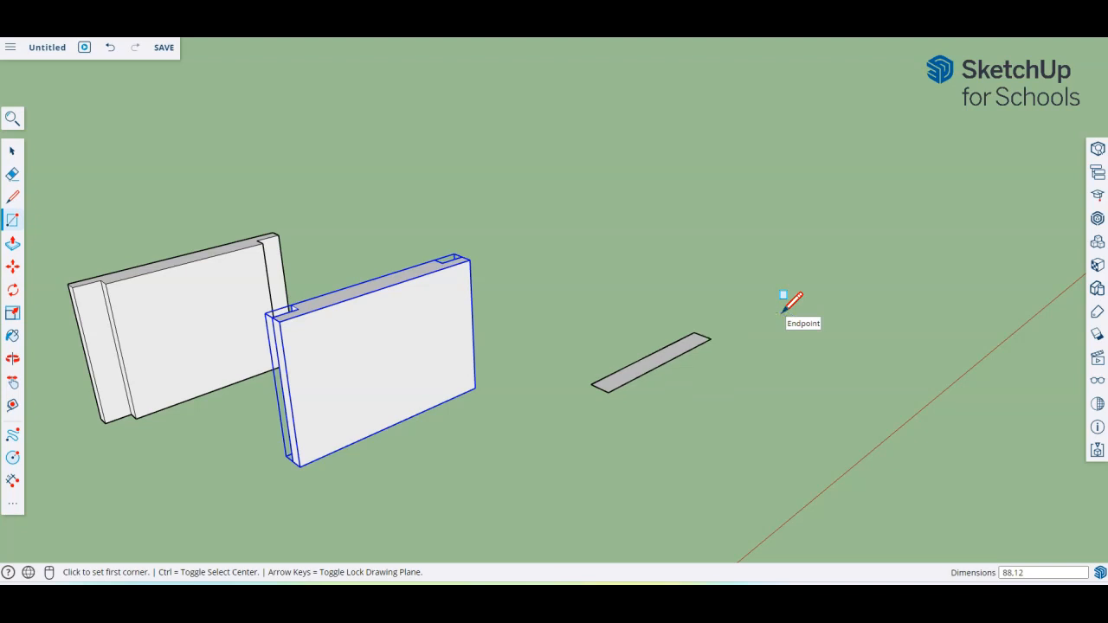
- Pull the 88 x 12 mm rectangle up 70 mm to form a plain panel
left_click(12, 245)
left_click(629, 372)
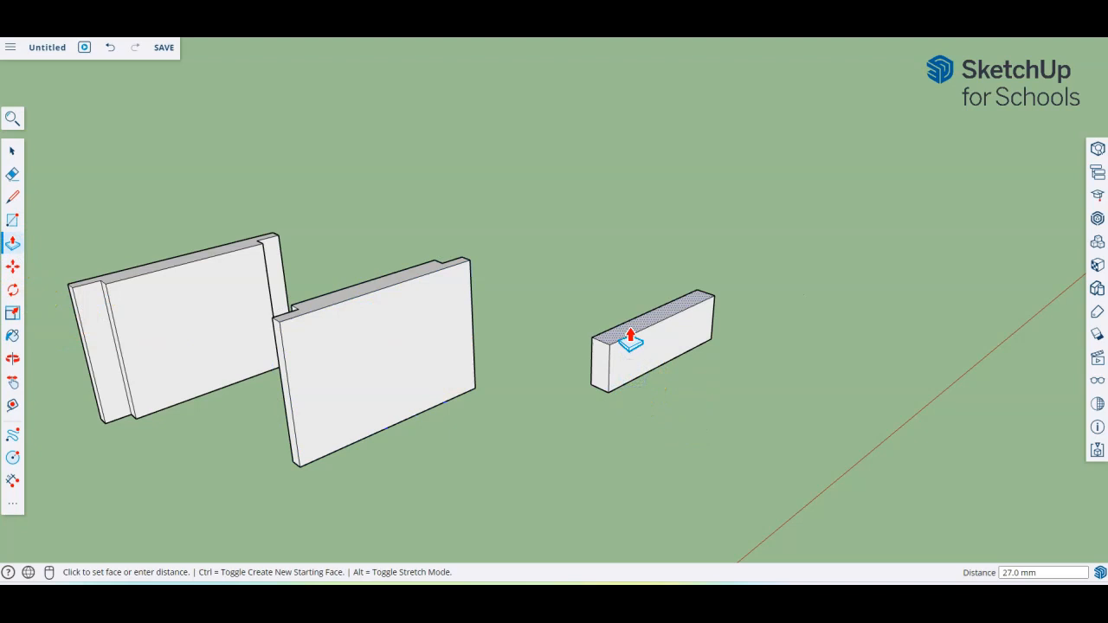
key("Return")
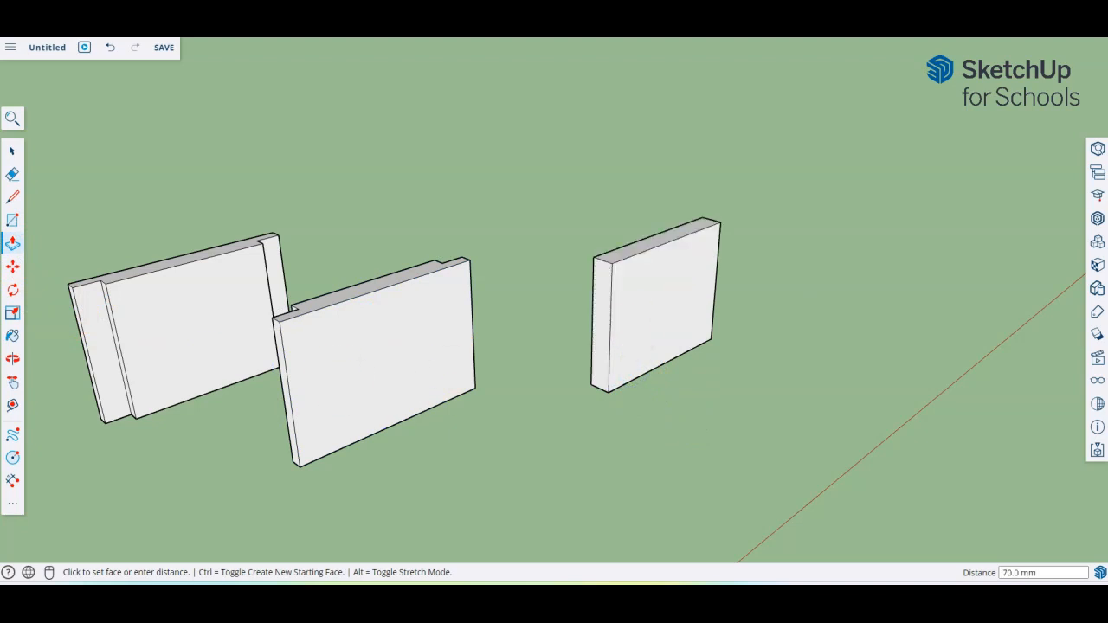
- Select the entire plain panel and make it a component
left_click(14, 154)
left_click_drag(548, 185, 819, 516)
right_click(655, 306)
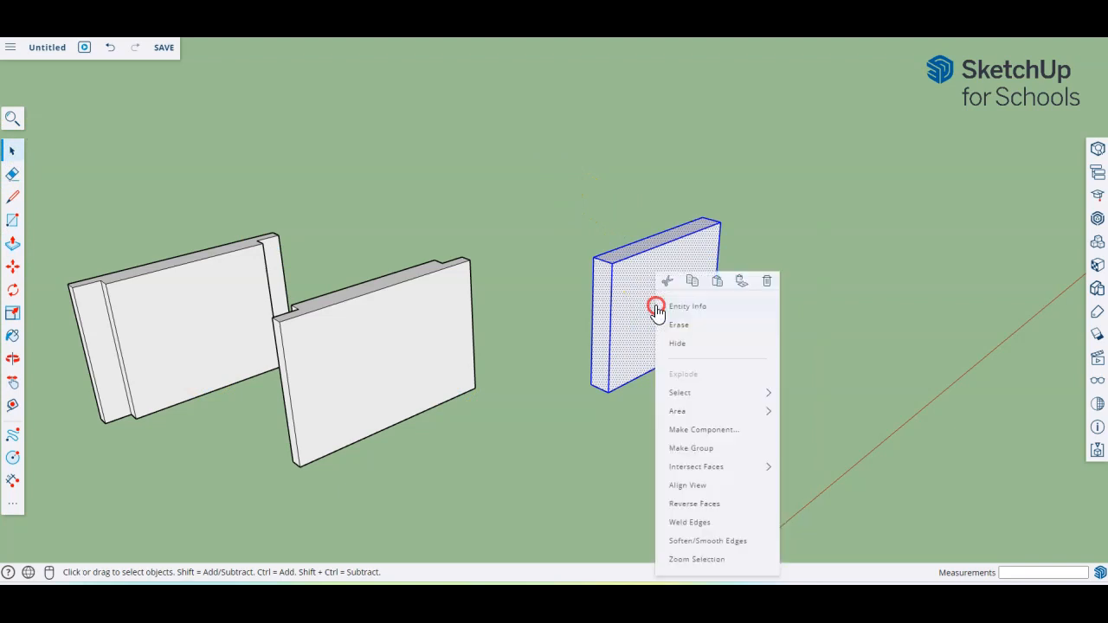
left_click(710, 433)
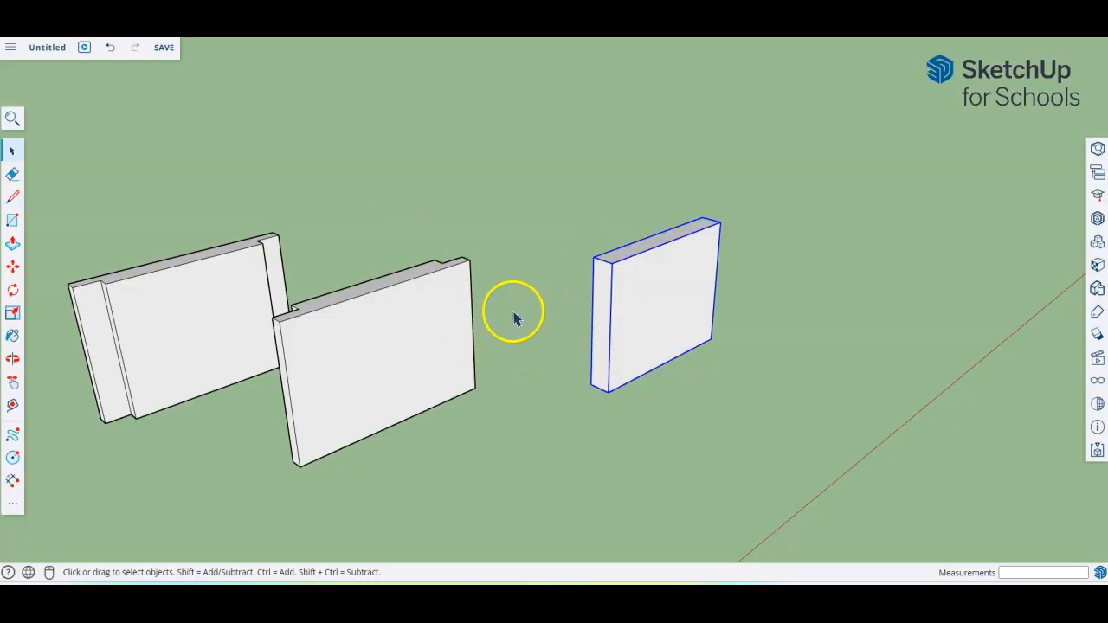
- Rotate the plain panel component 90 degrees about a point on its upper face so it stands perpendicular to the rebated sides
middle_click_drag(538, 305, 536, 451)
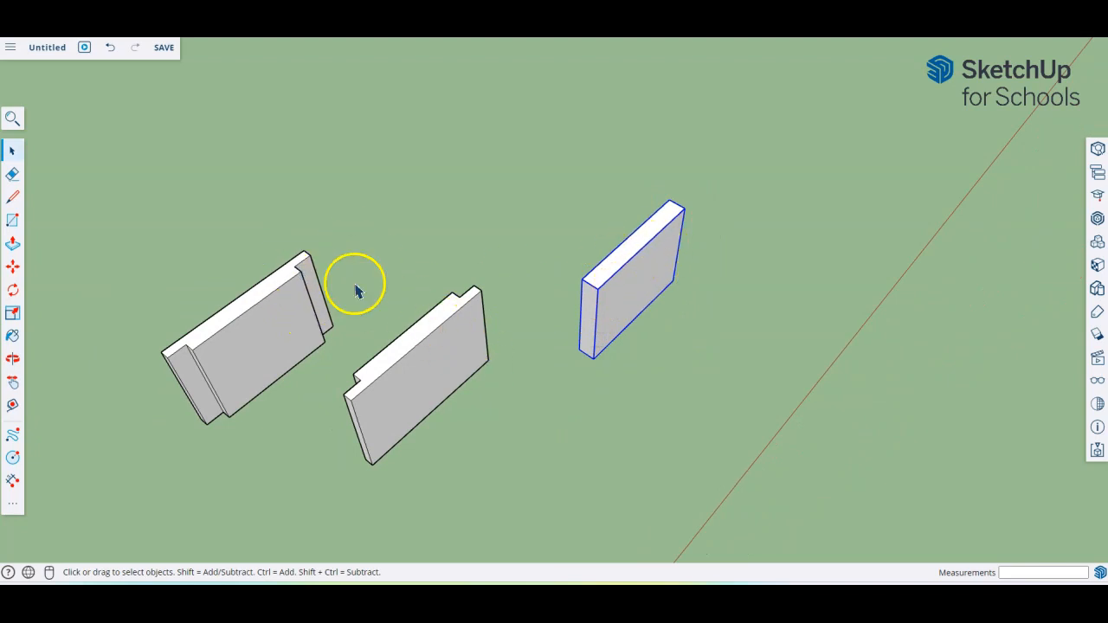
left_click(13, 291)
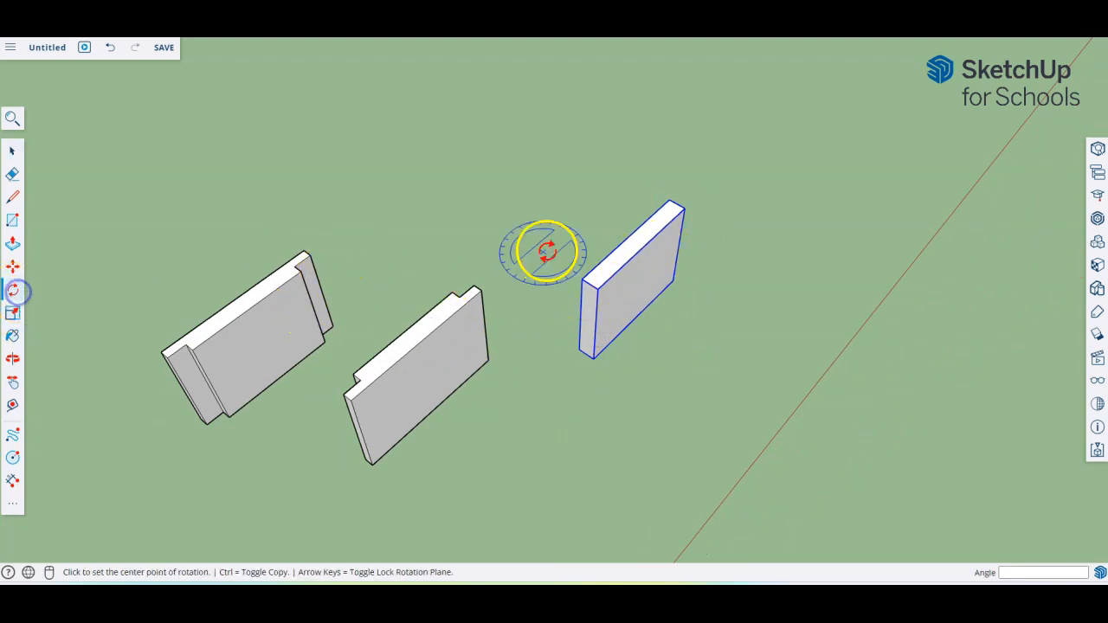
left_click(613, 256)
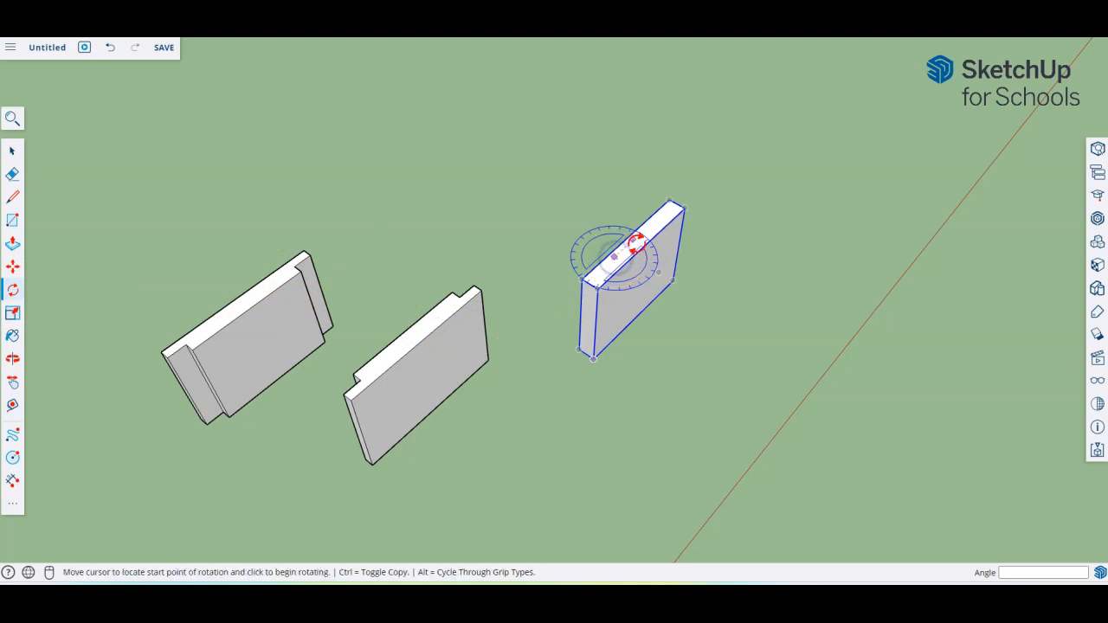
left_click(637, 248)
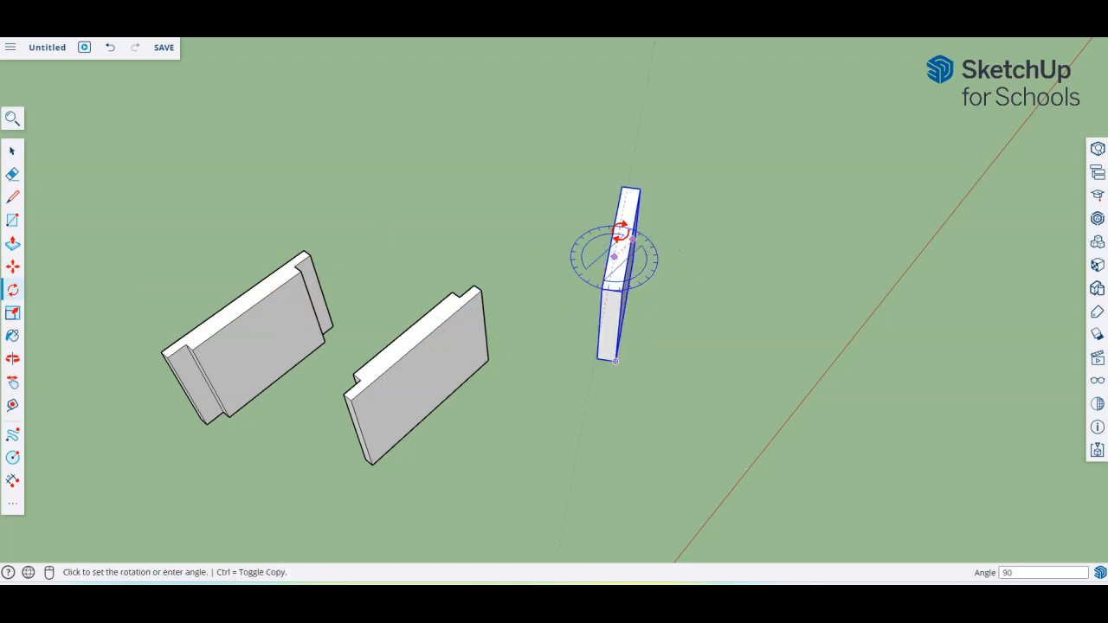
key("Return")
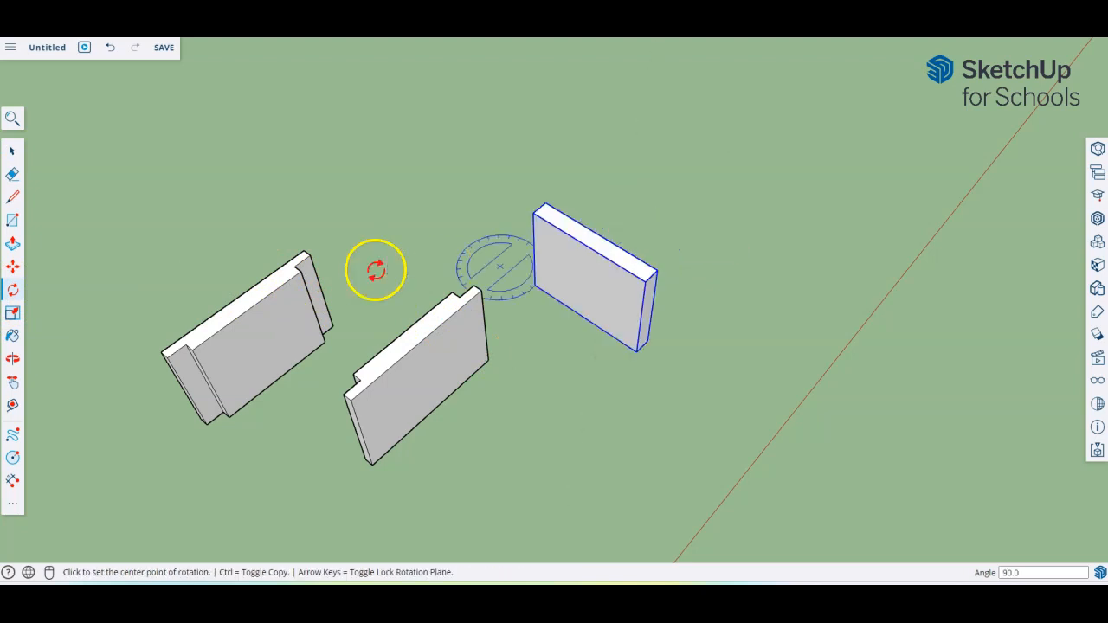
- Copy the plain panel to the clipboard and paste a second one at the open end of the original rebated side
left_click(13, 151)
left_click_drag(478, 160, 676, 370)
right_click(597, 297)
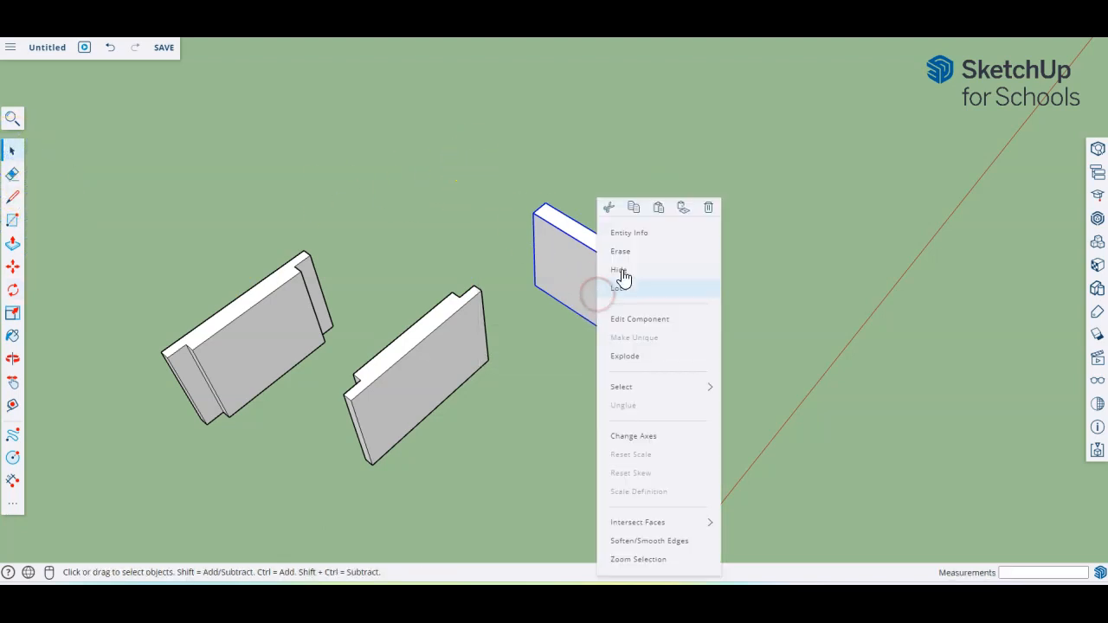
left_click(633, 209)
right_click(610, 192)
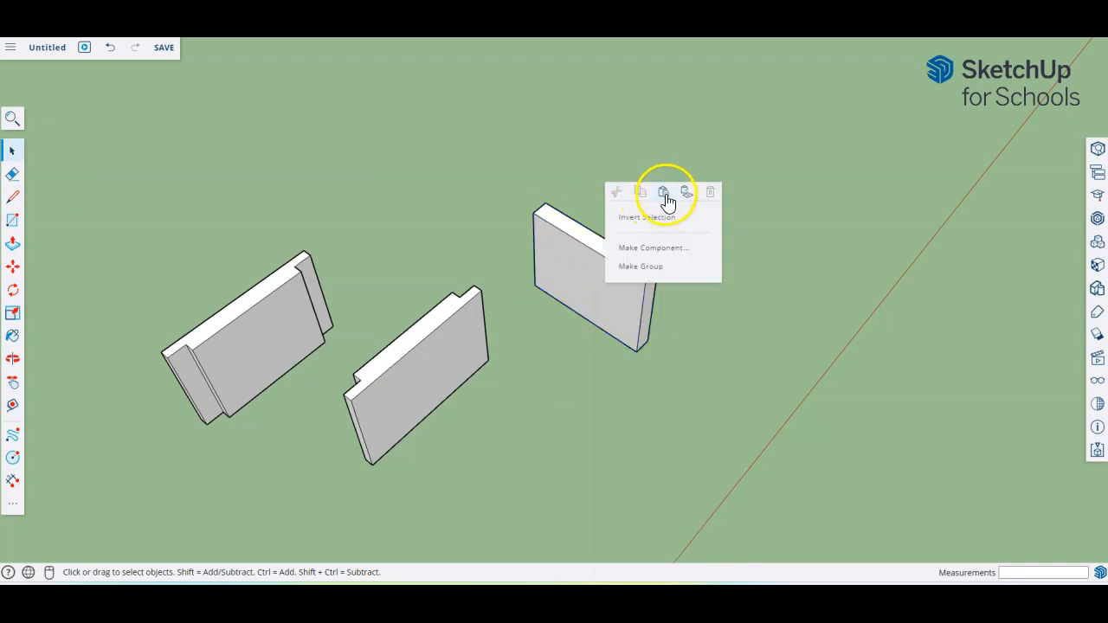
left_click(664, 192)
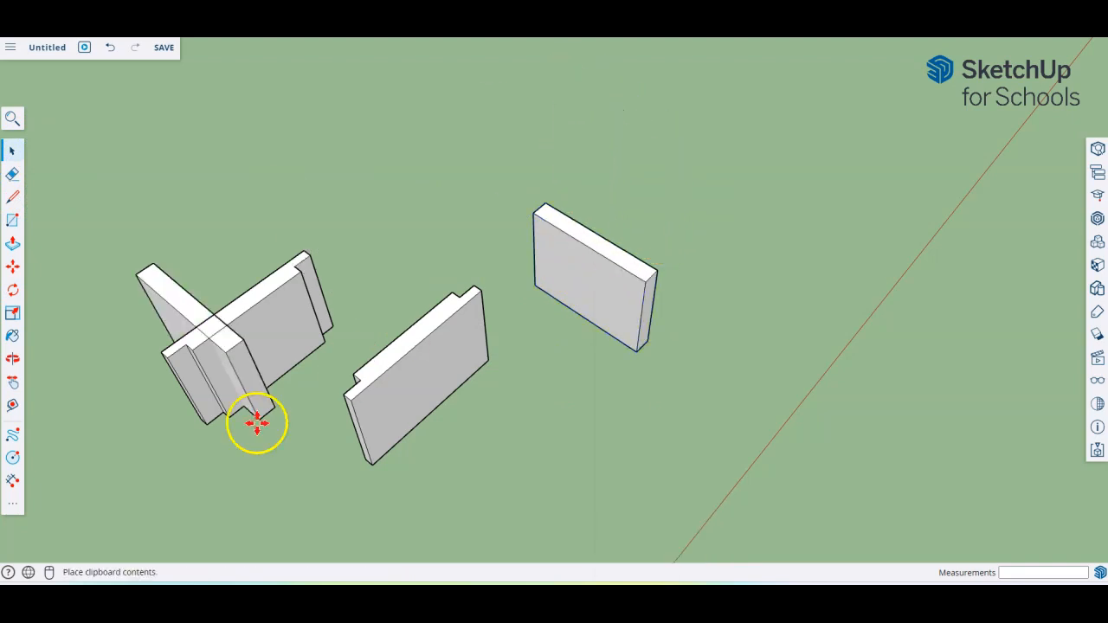
left_click(233, 549)
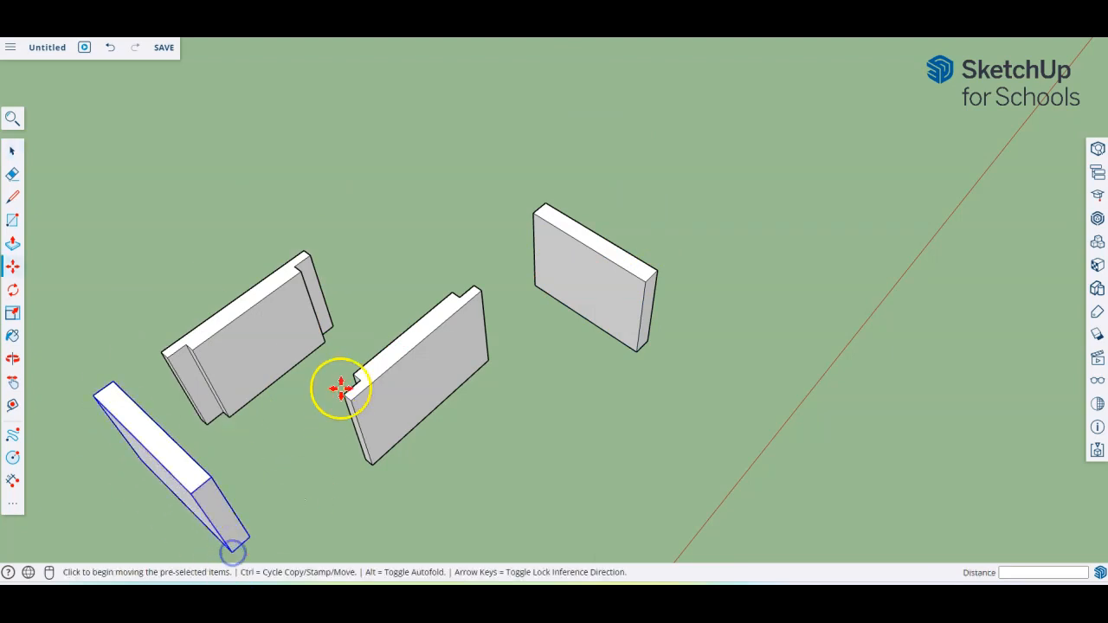
- Move the pasted plain panel by its upper corner into the near rebate of the rotated Rebate Side
scroll(454, 274, "down", 2)
scroll(433, 311, "down", 1)
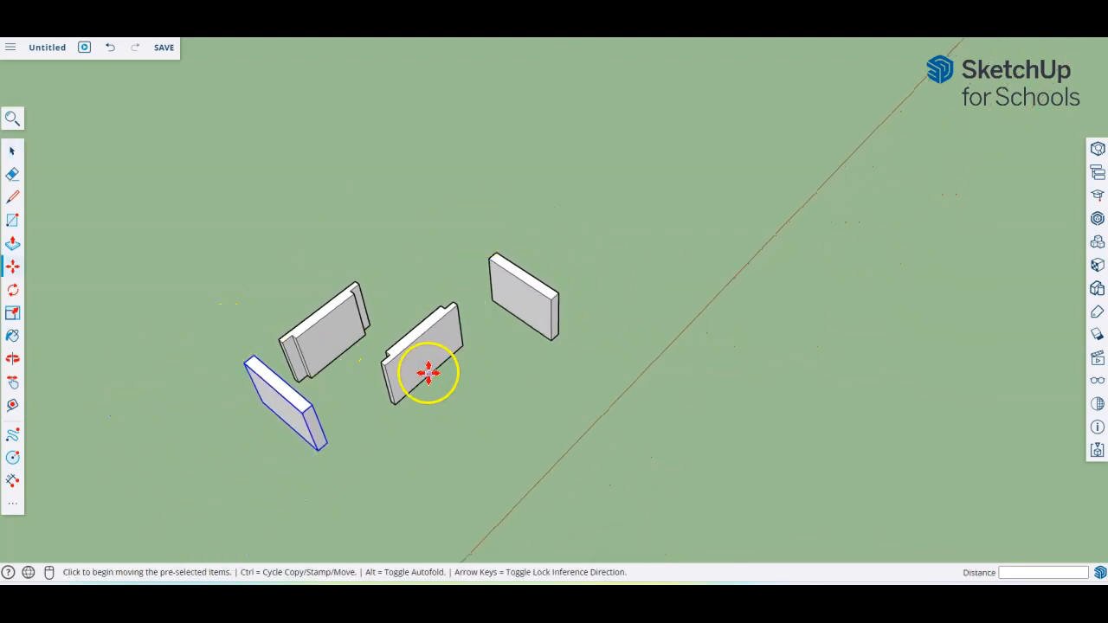
scroll(380, 396, "up", 4)
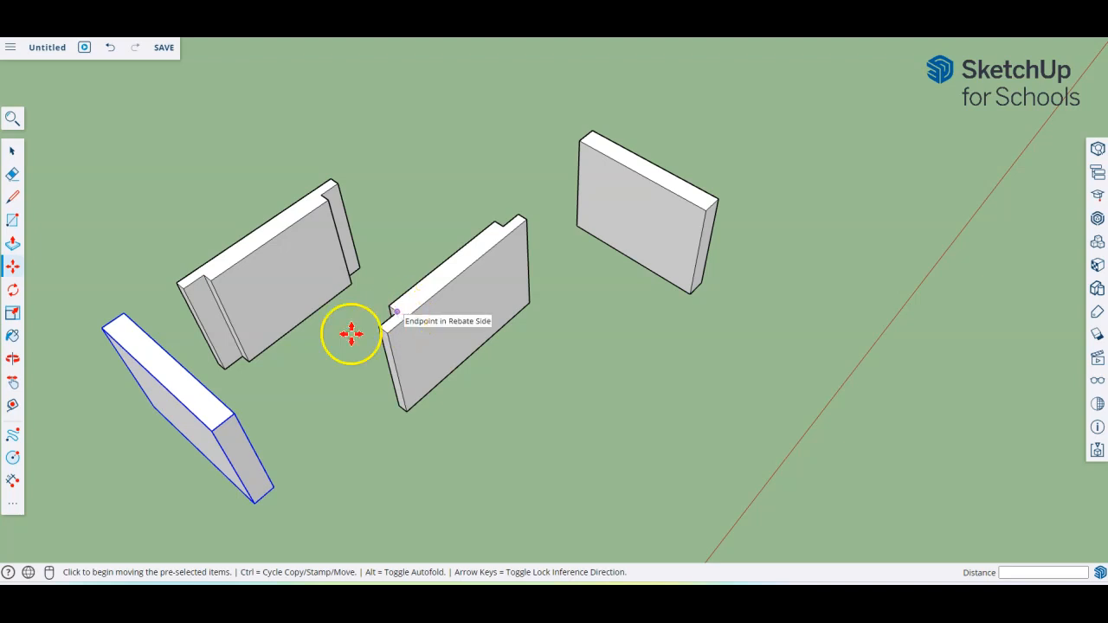
left_click(230, 408)
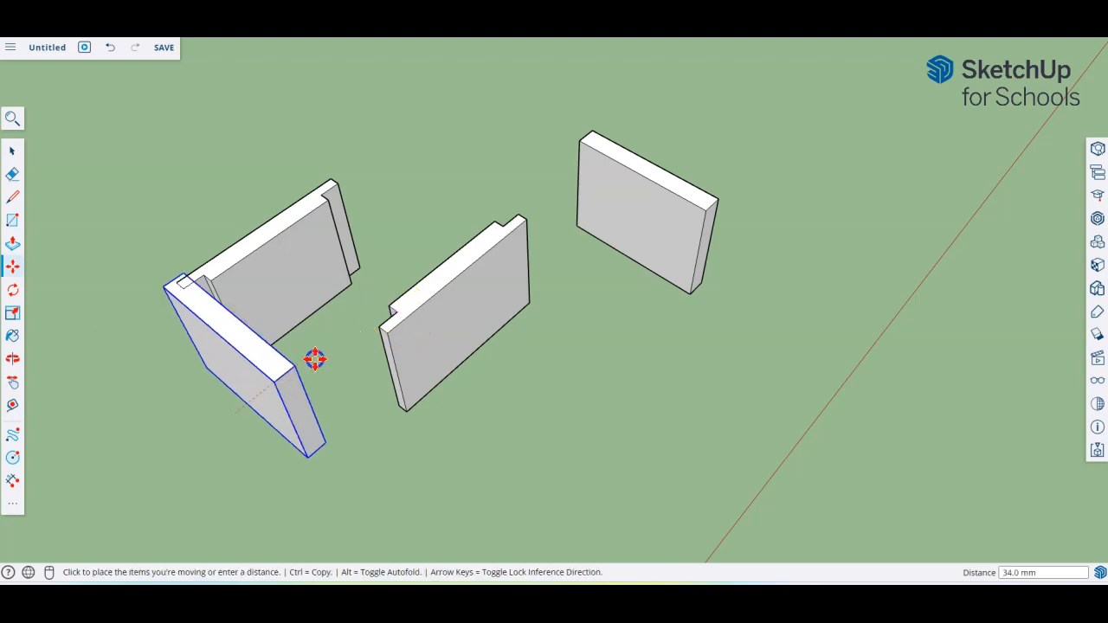
left_click(392, 313)
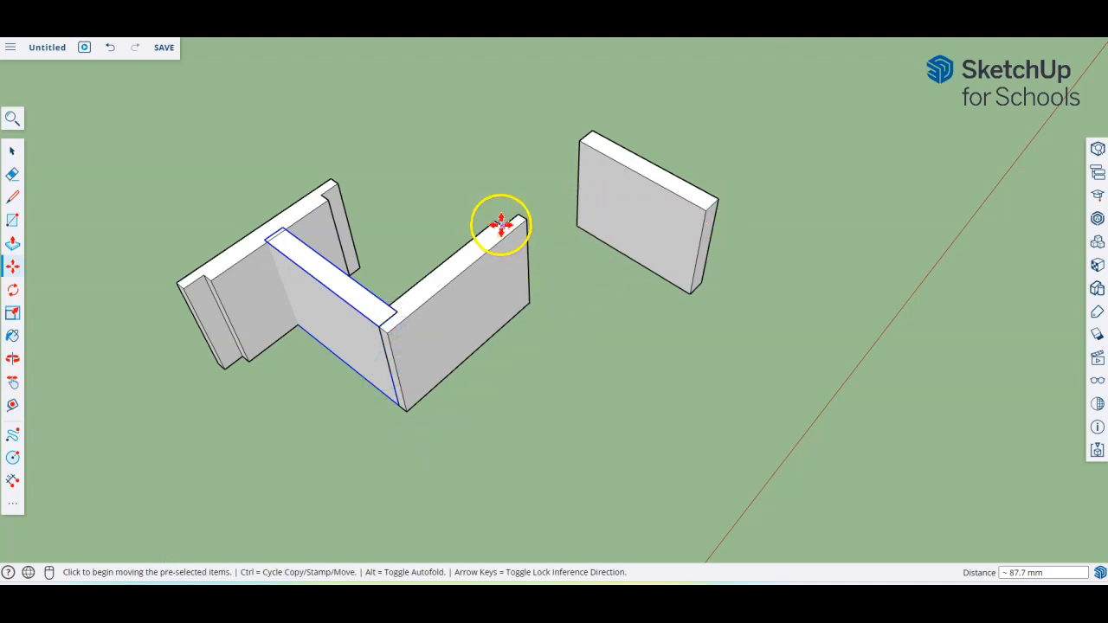
- Move the first plain panel by its upper corner into the far rebate of the rotated Rebate Side
left_click(698, 208)
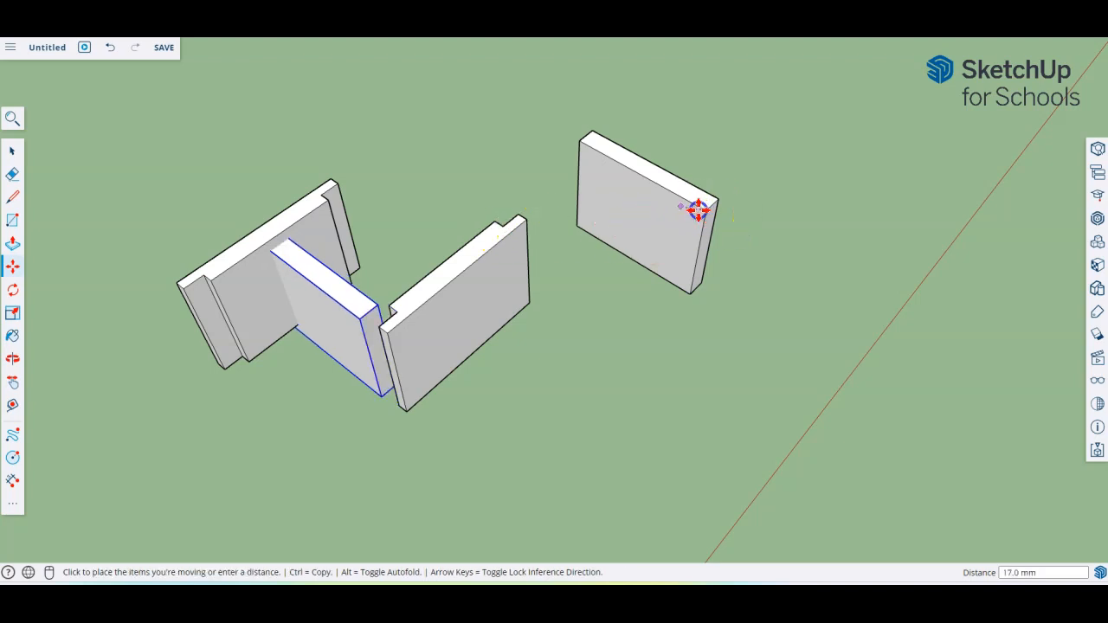
left_click(496, 211)
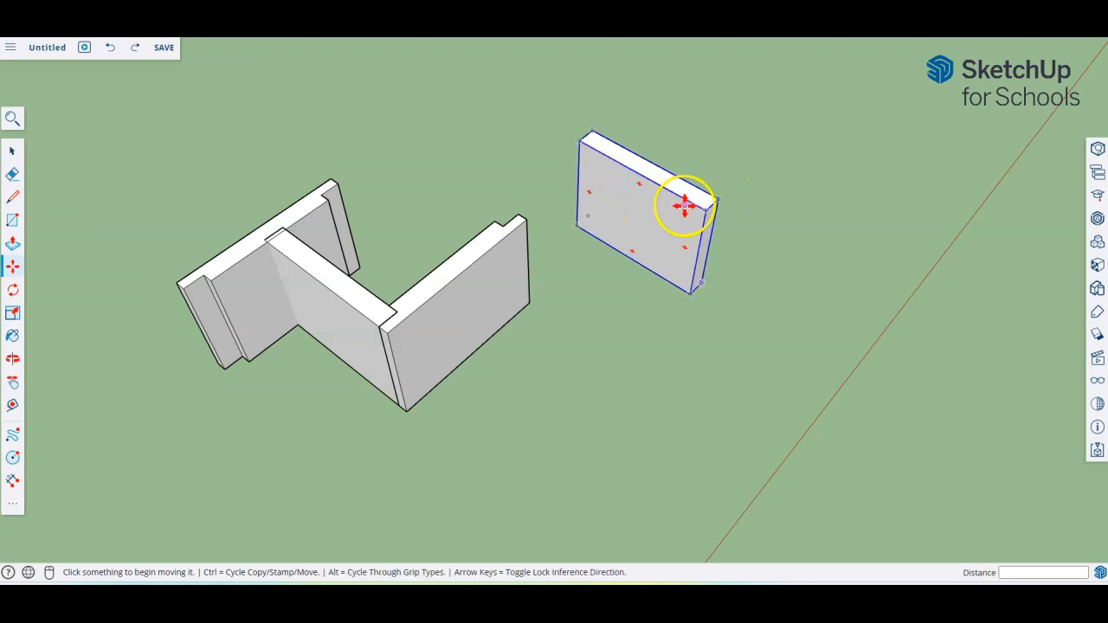
left_click(707, 208)
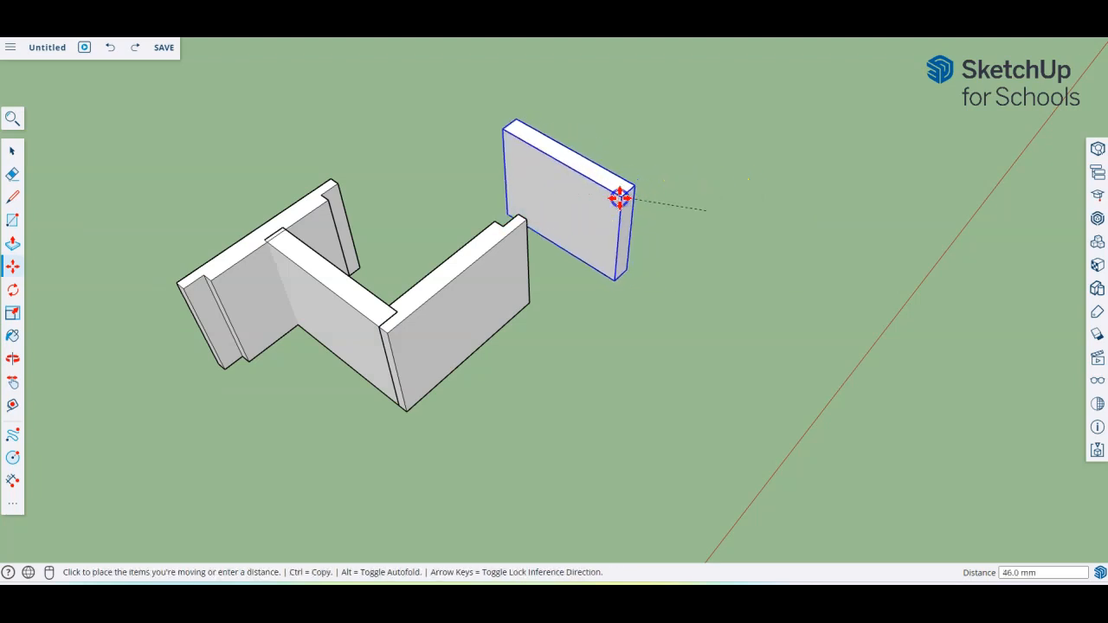
left_click(504, 226)
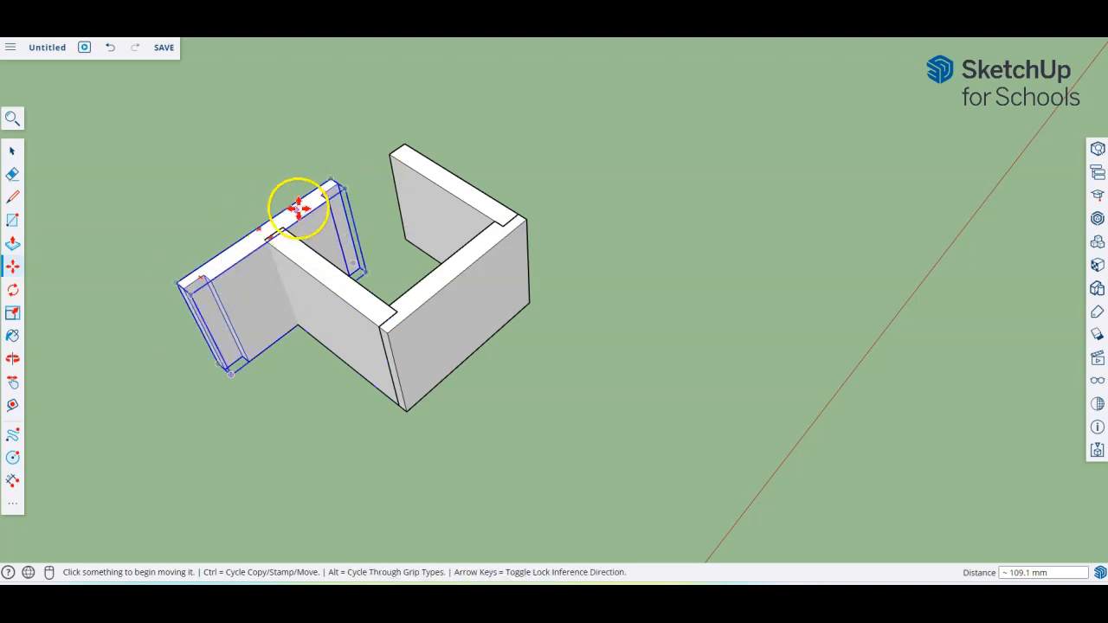
- Move the second rebated side by its inner rebate corner onto the far plain panel's upper corner to close the box
scroll(365, 156, "up", 1)
scroll(365, 156, "up", 5)
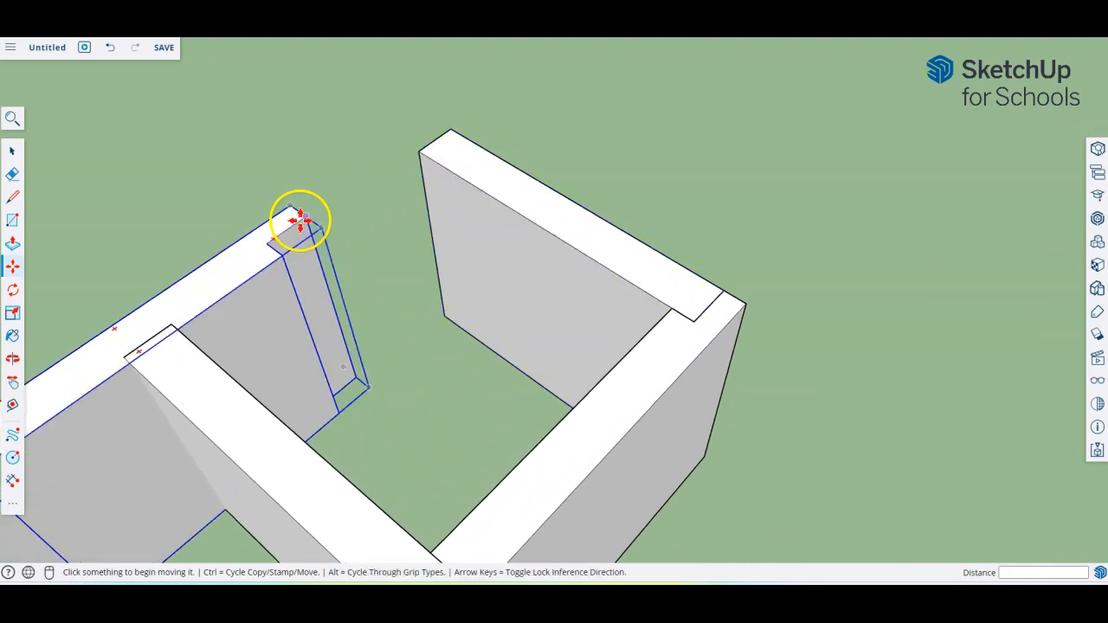
left_click(267, 240)
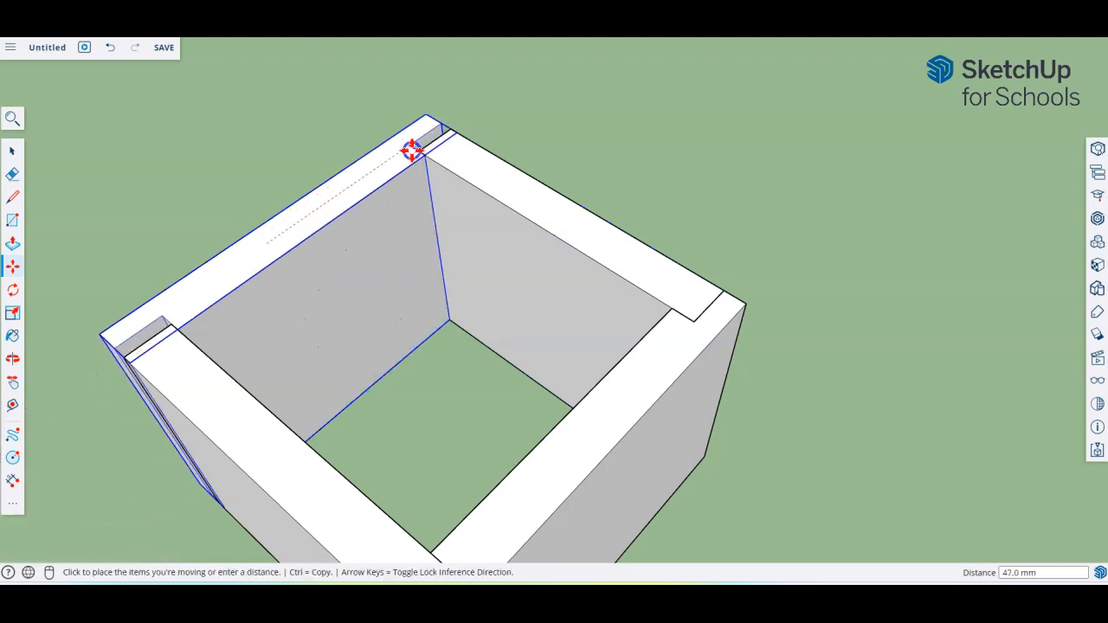
left_click(423, 154)
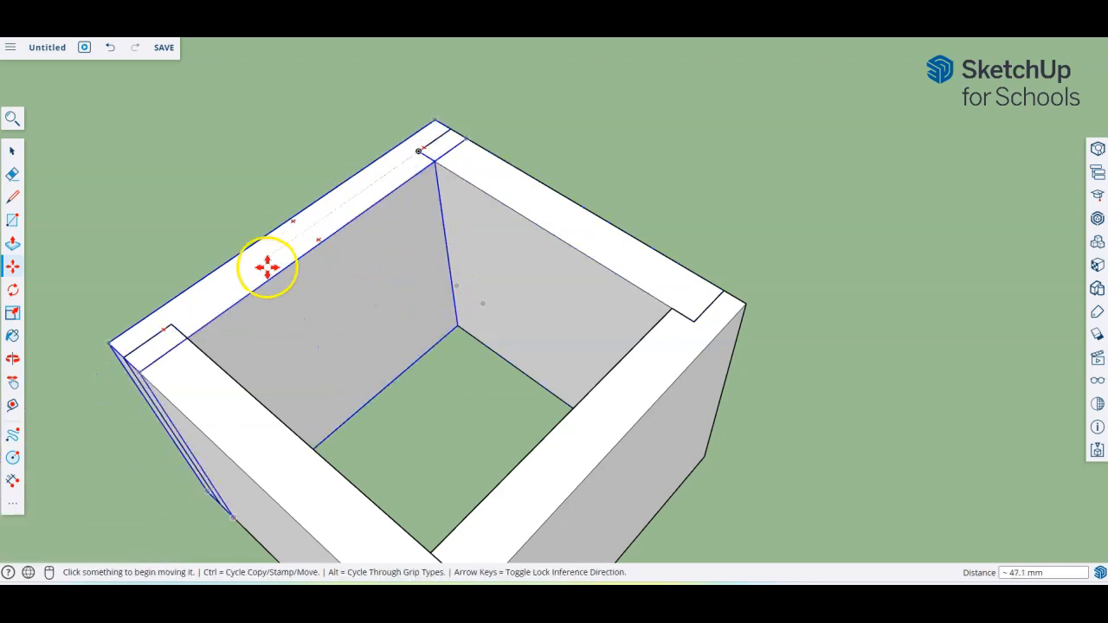
- Draw a 100 x 100 mm rectangle across the underside of the box between opposite outer corners
scroll(329, 247, "down", 4)
middle_click_drag(552, 449, 615, 294)
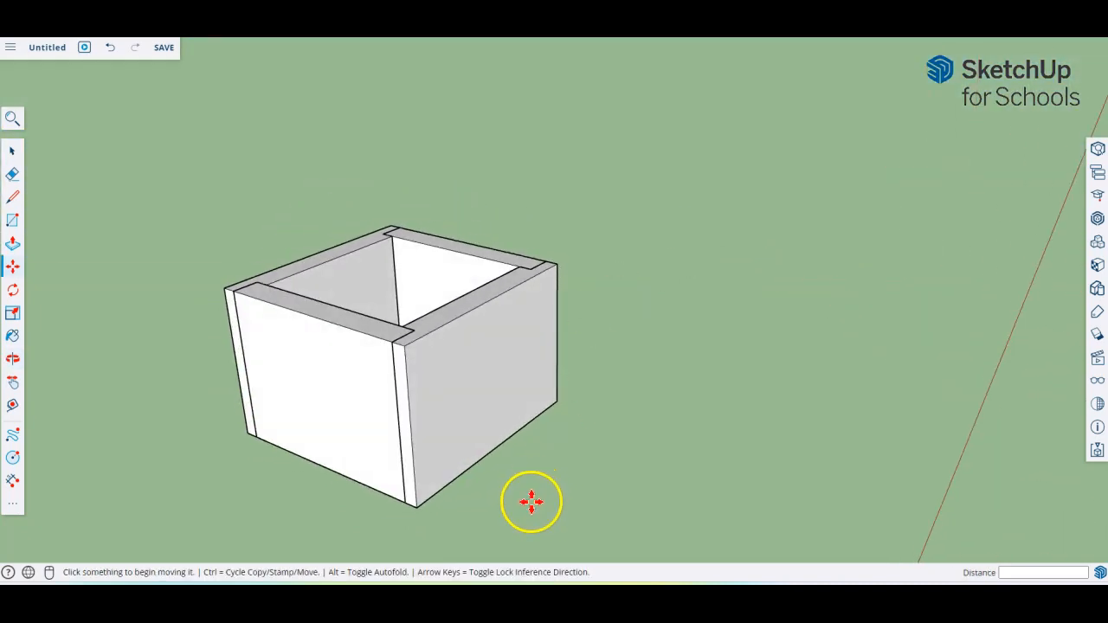
middle_click_drag(530, 507, 505, 263)
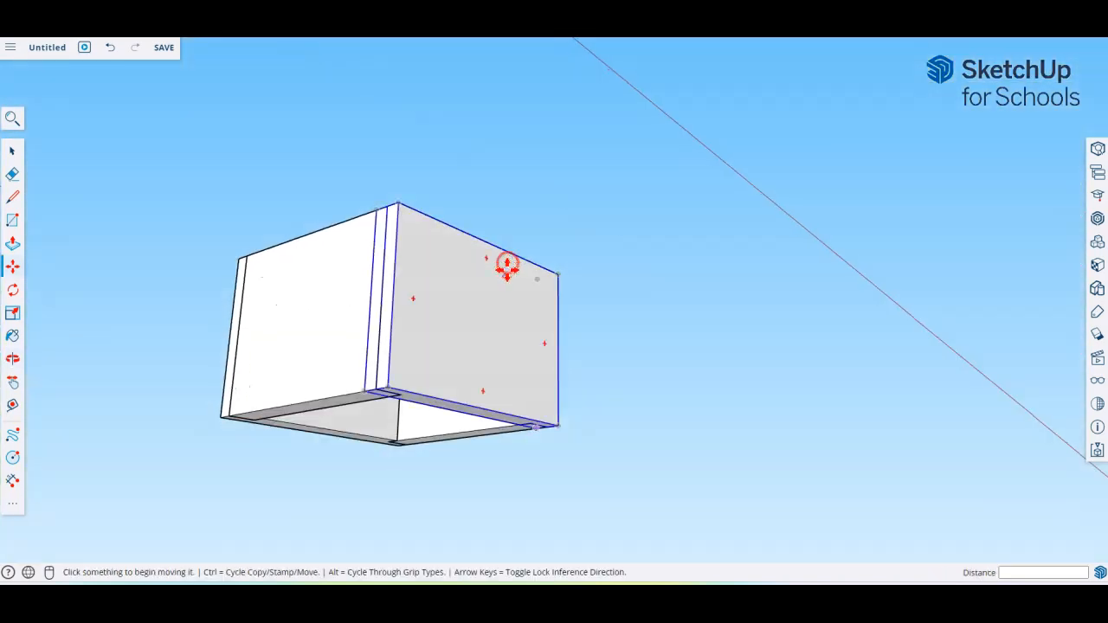
middle_click_drag(490, 487, 509, 334)
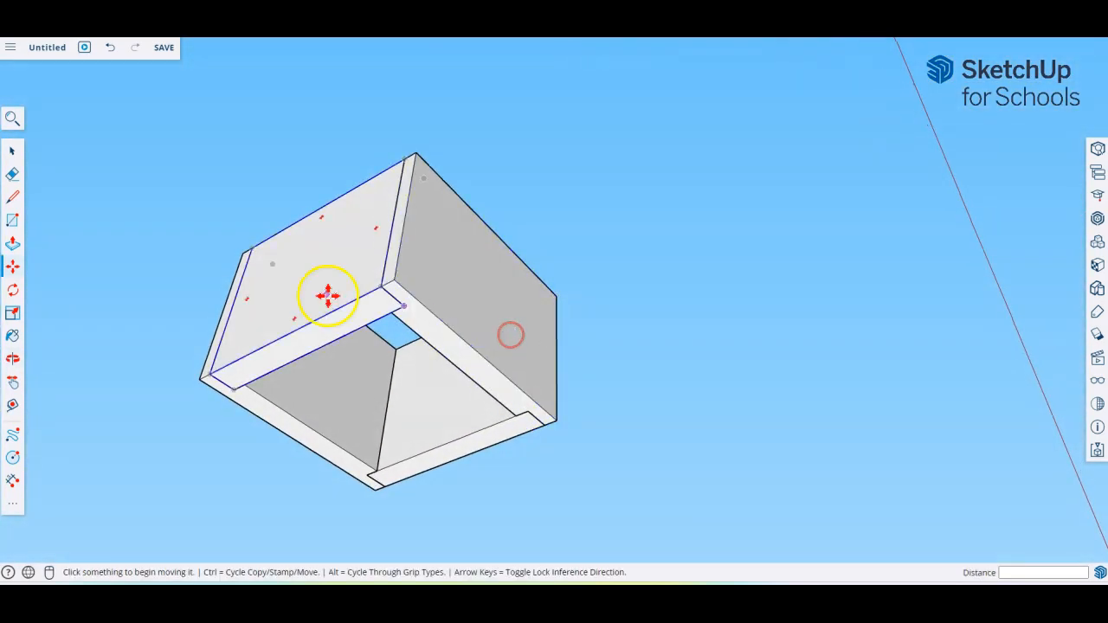
left_click(13, 223)
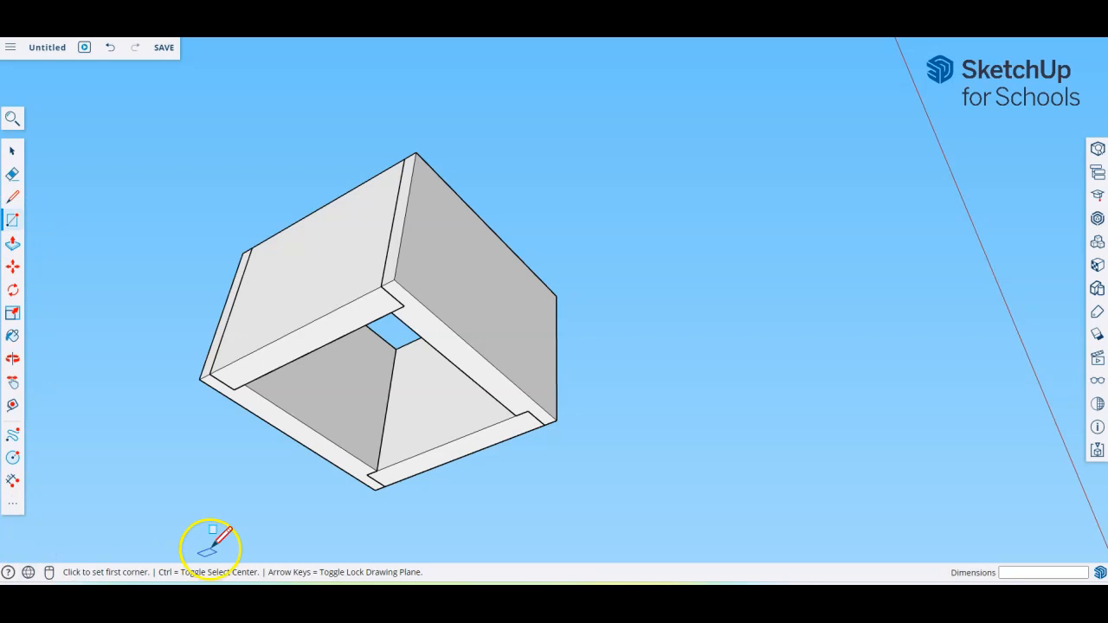
left_click(199, 379)
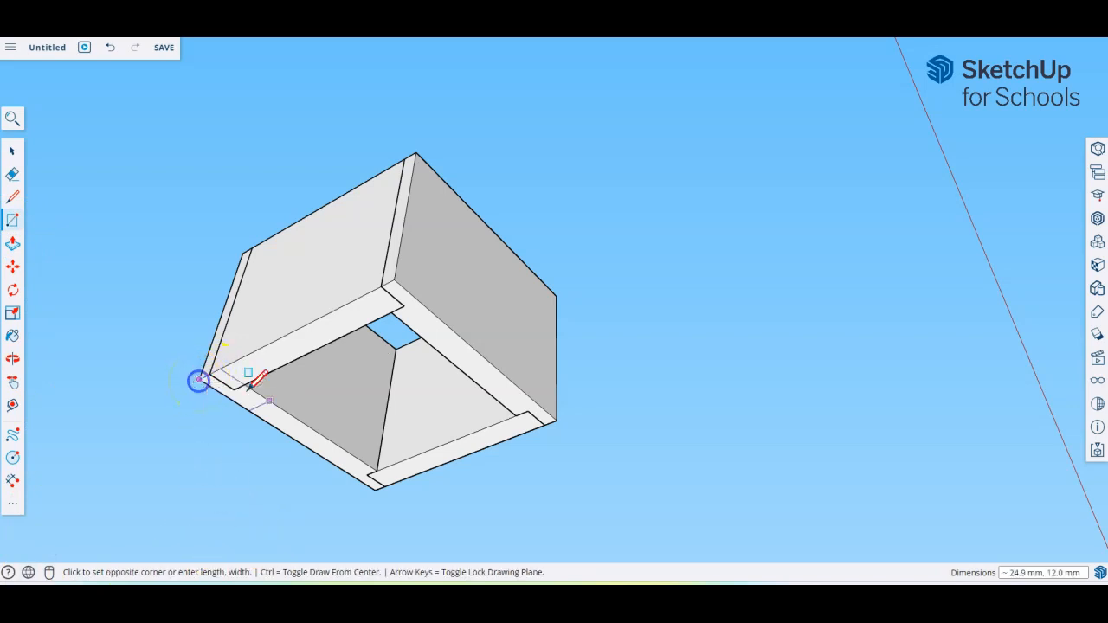
left_click(556, 422)
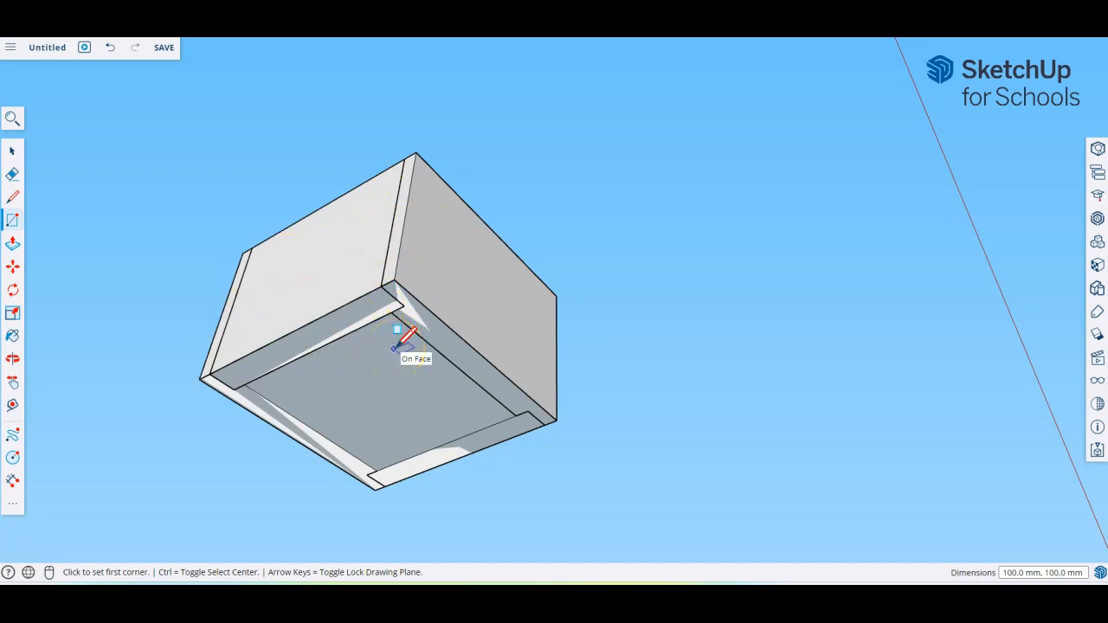
- Push/Pull the underside rectangle downwards 3 mm to form the base
left_click(11, 246)
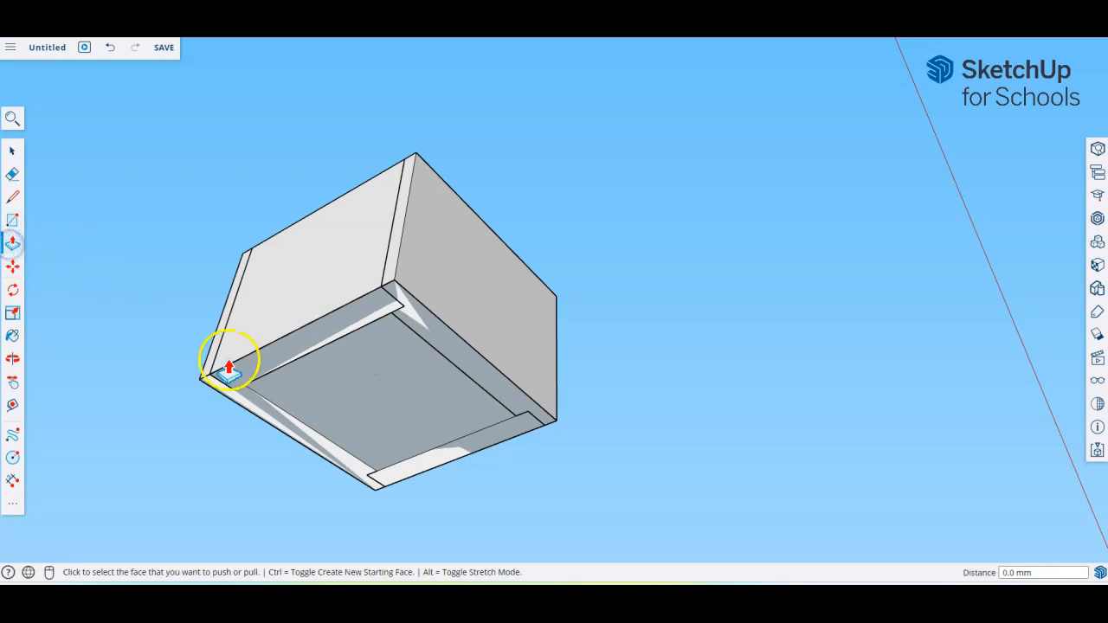
left_click(388, 399)
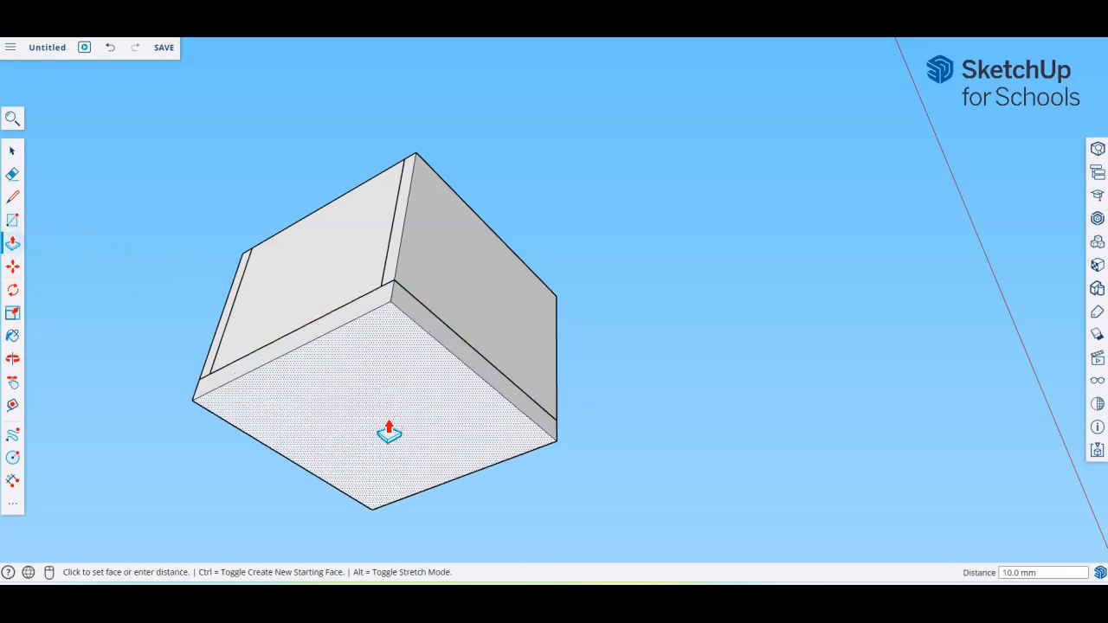
type("3")
key("Return")
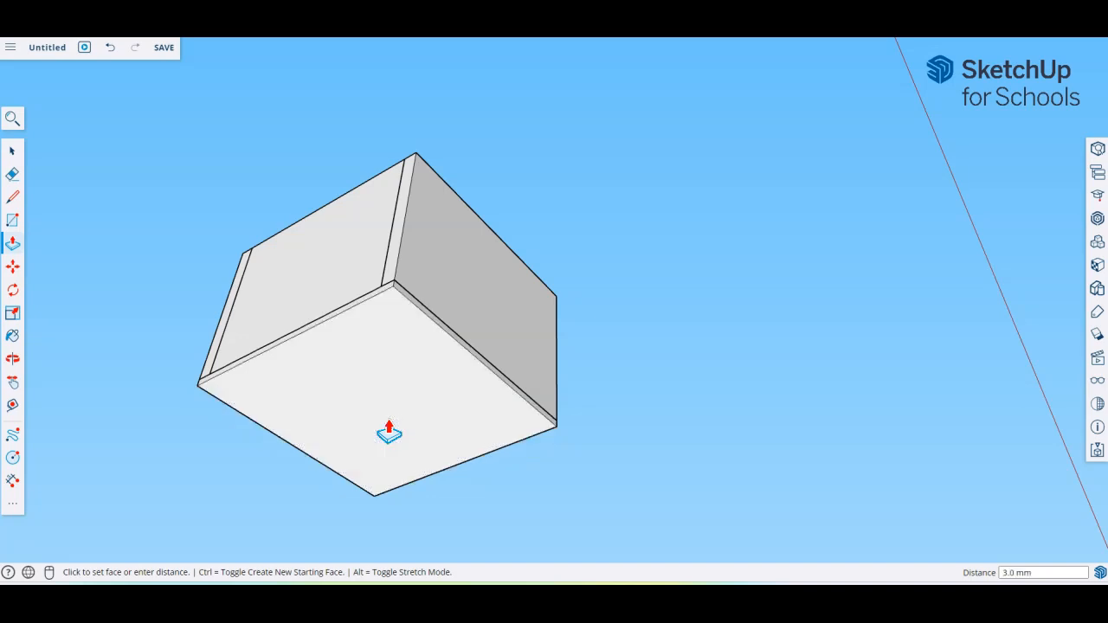
left_click(462, 424)
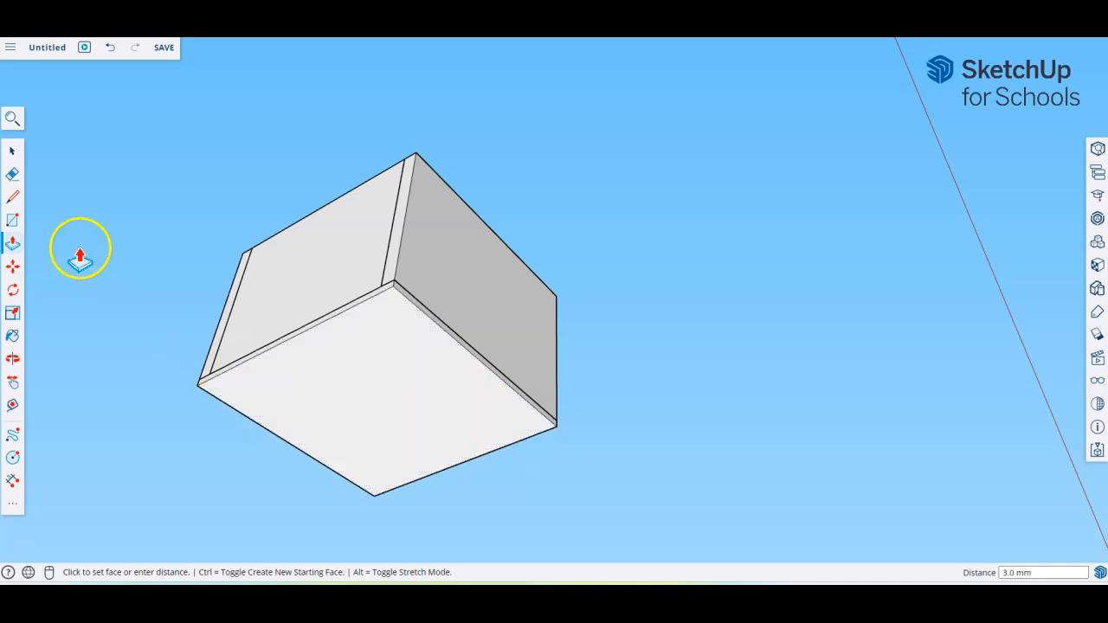
- Hide the two plain panels and two rebated sides so that only the base slab is shown
middle_click_drag(137, 204, 112, 456)
left_click(156, 321)
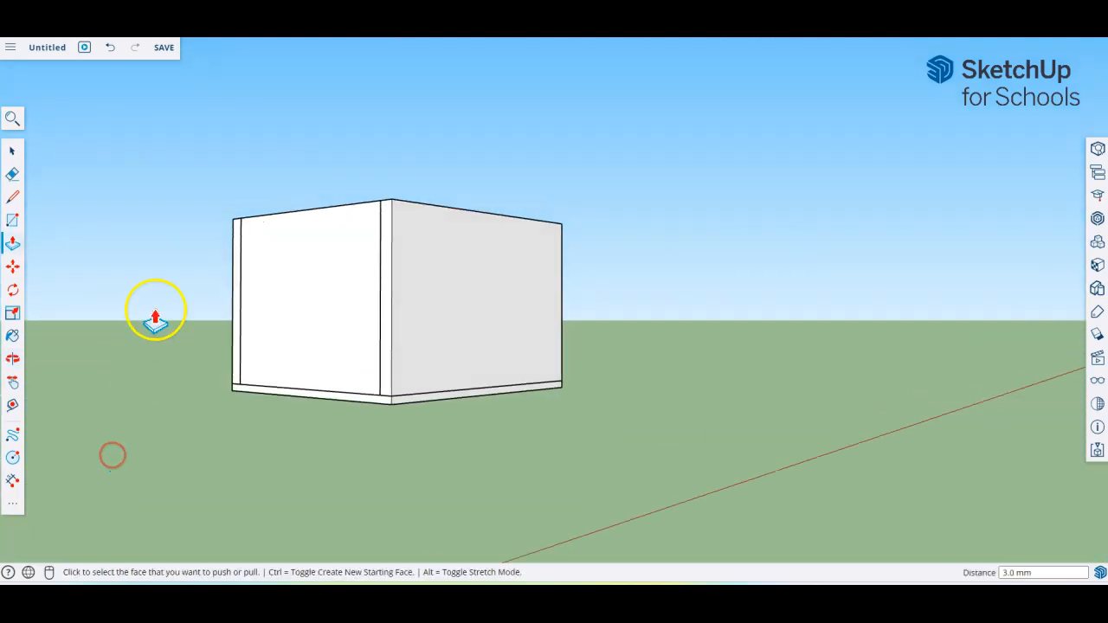
left_click(11, 154)
right_click(312, 277)
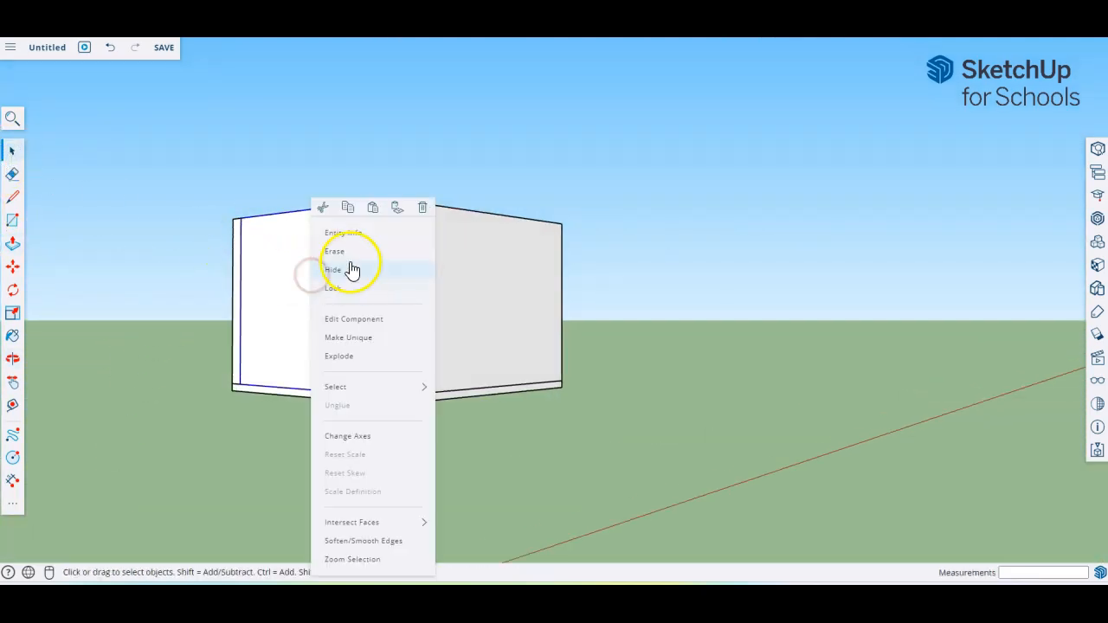
left_click(344, 279)
right_click(277, 284)
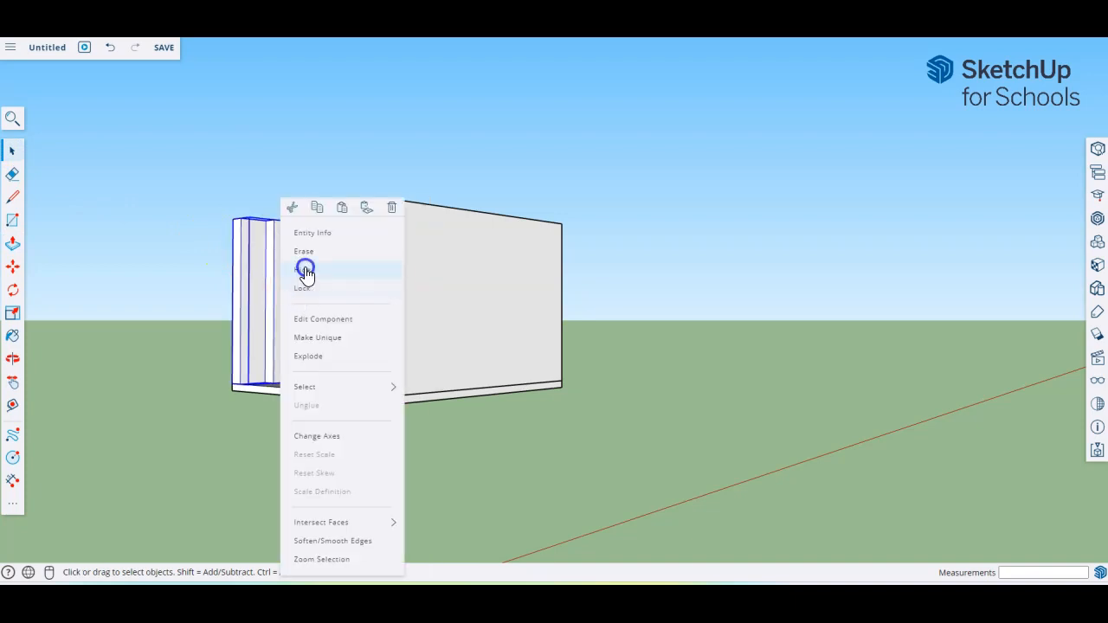
left_click(303, 269)
right_click(474, 292)
left_click(493, 275)
right_click(490, 287)
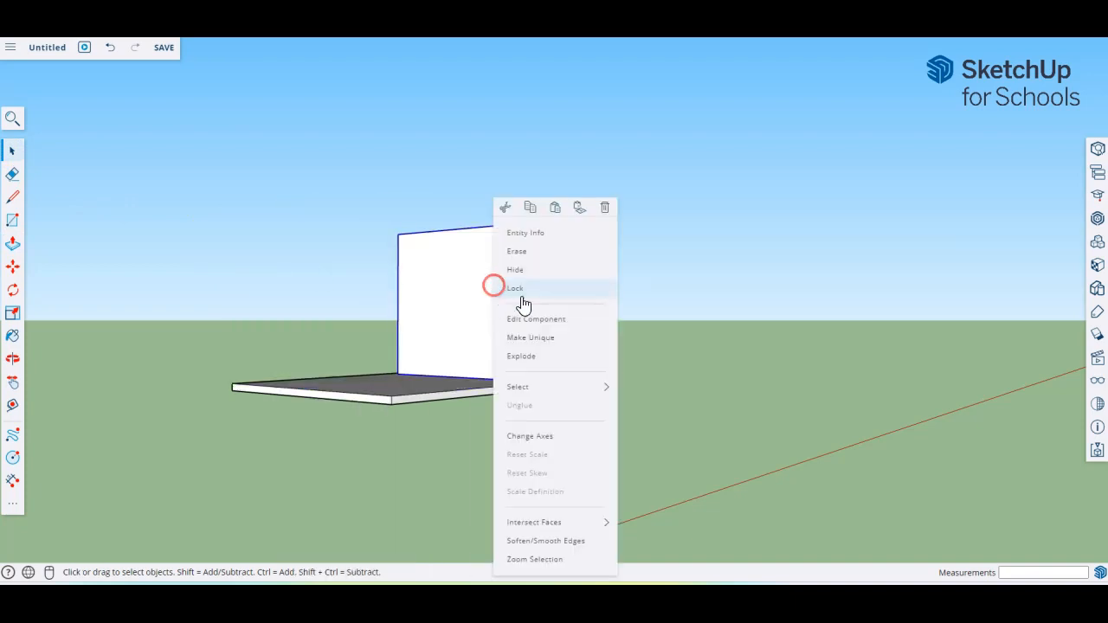
left_click(515, 275)
- Select all of the base slab's geometry and make it a component named Base
left_click_drag(136, 340, 630, 439)
right_click(369, 383)
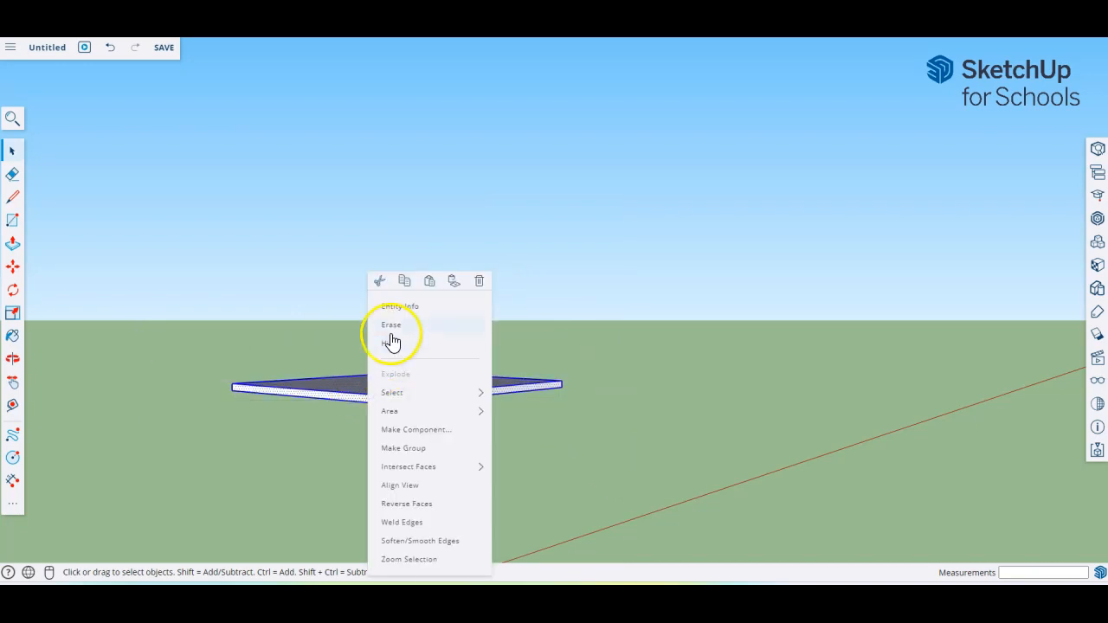
left_click(414, 430)
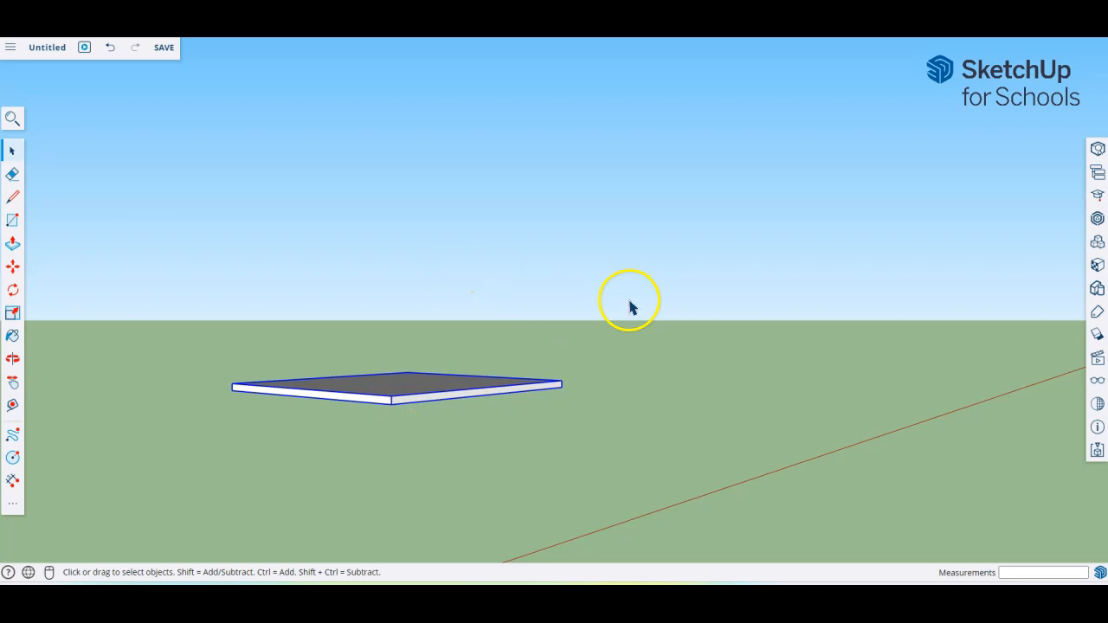
- Unhide all the hidden box sides
left_click(1097, 388)
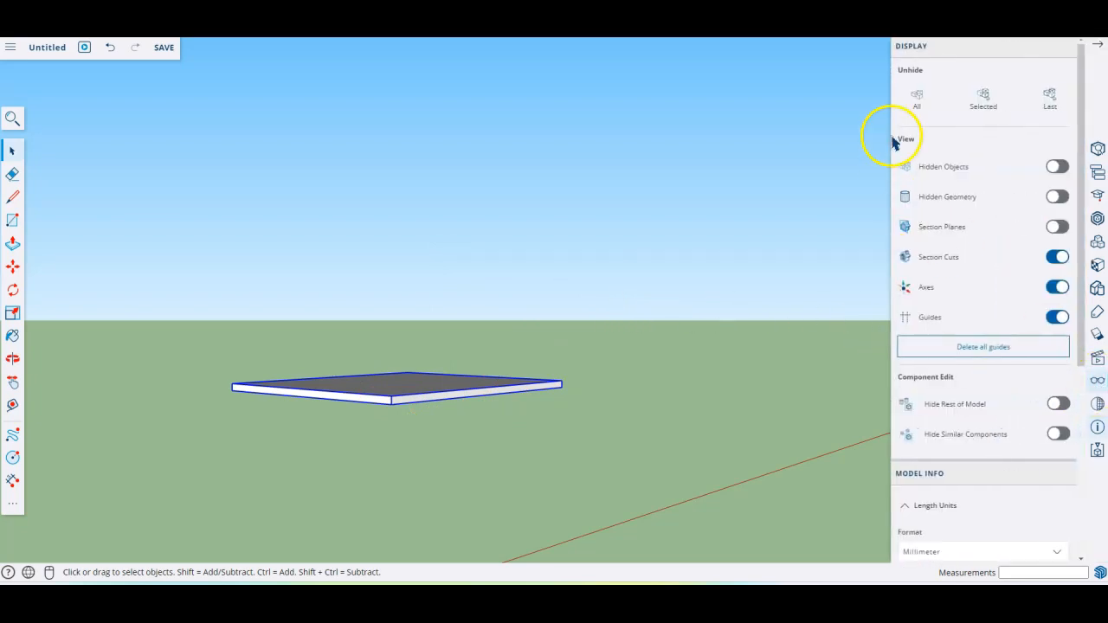
left_click(915, 112)
middle_click_drag(585, 301, 613, 497)
middle_click_drag(493, 412, 448, 465)
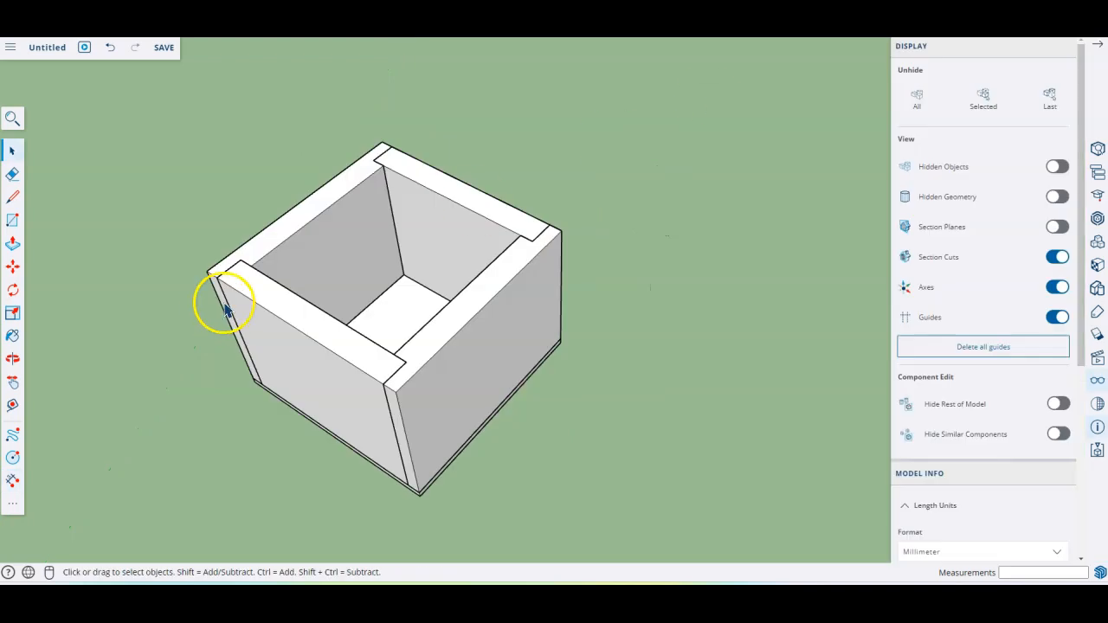
- Dimension the box's two outer upper edges, along the rebated side and across the plain panel face, placing both outside the box
left_click(12, 504)
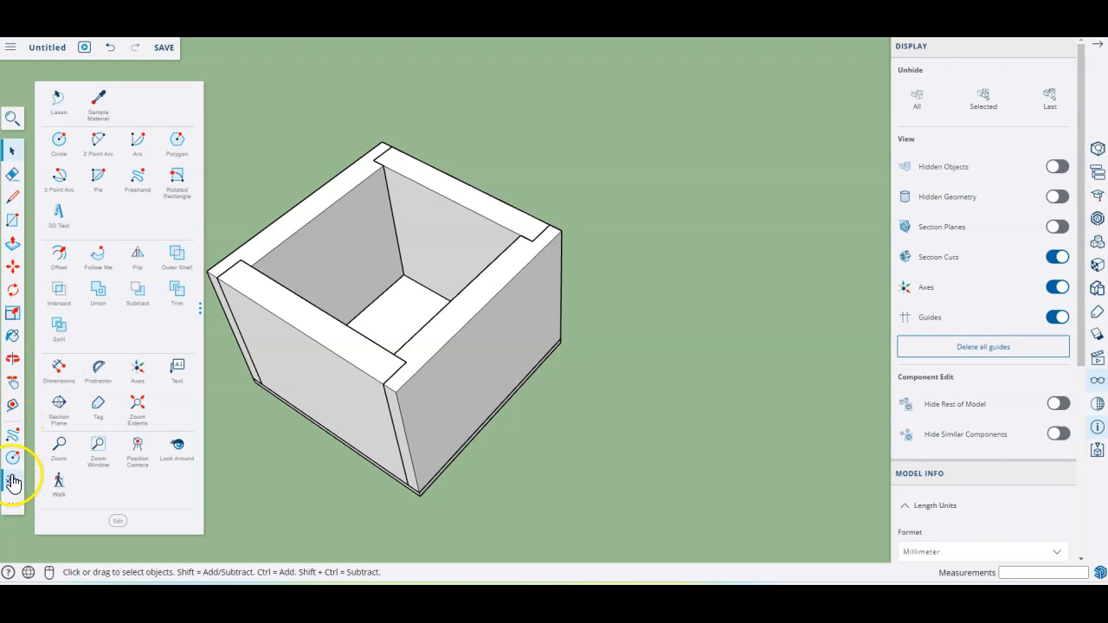
left_click(57, 373)
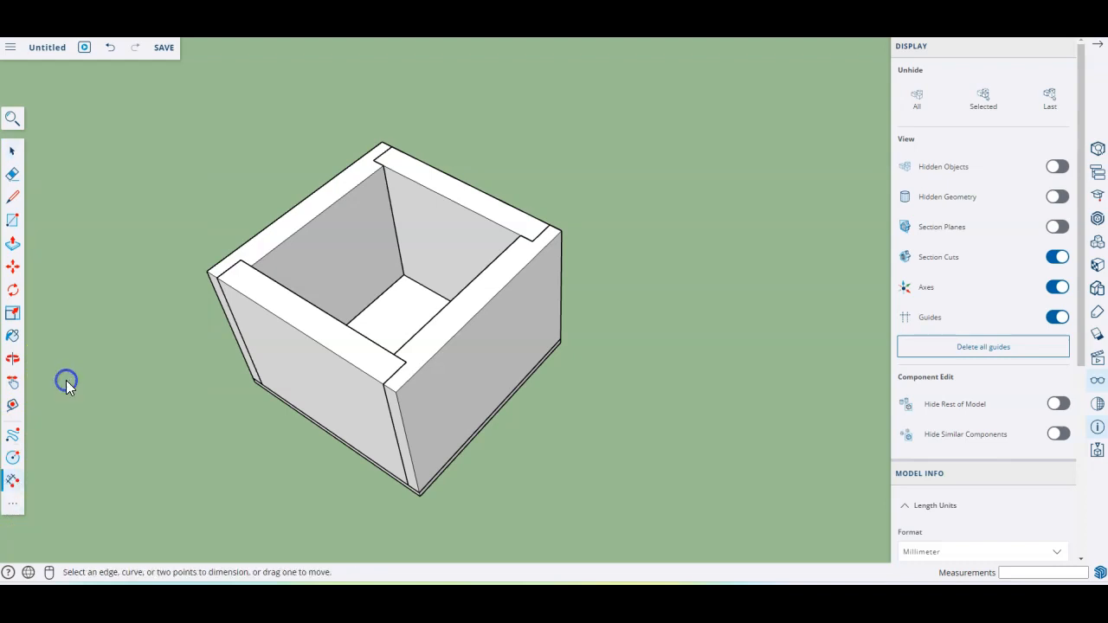
left_click(396, 391)
left_click(561, 232)
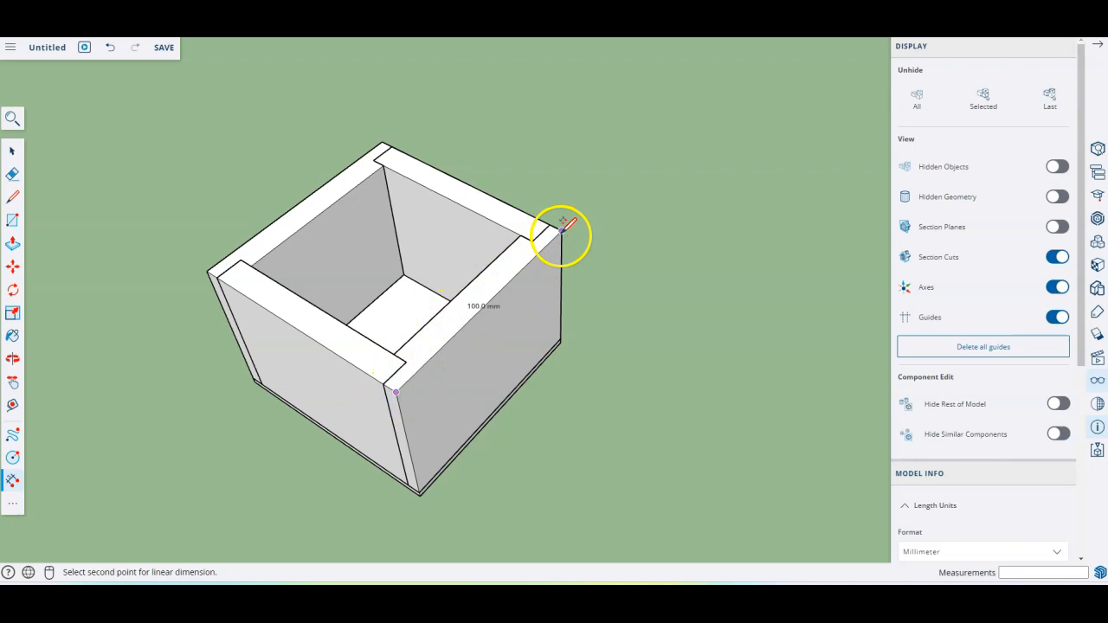
left_click(644, 314)
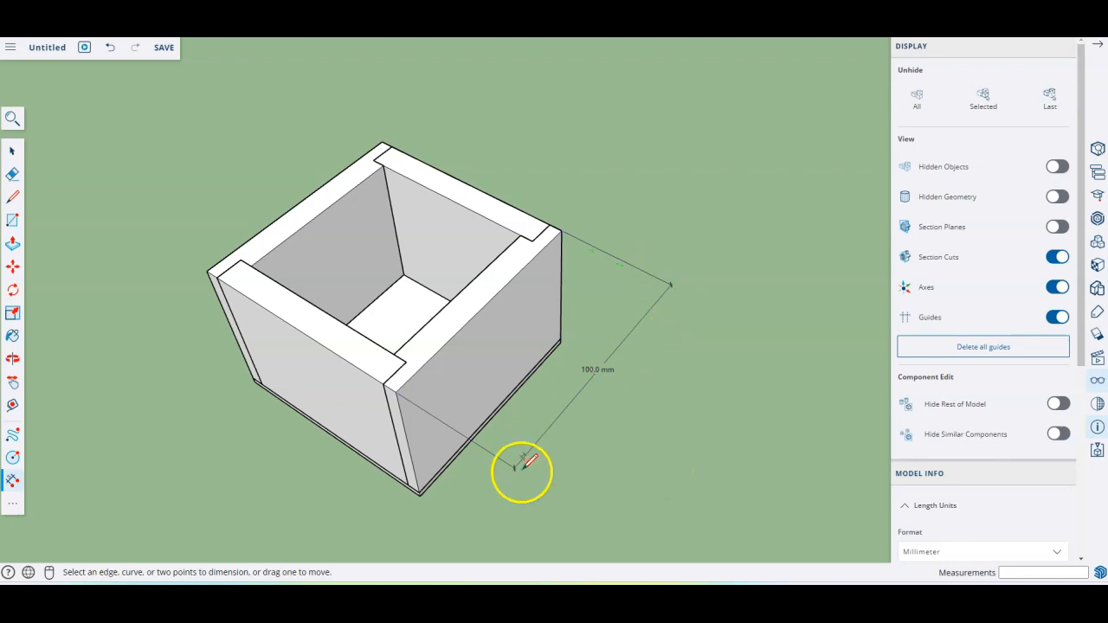
left_click(207, 271)
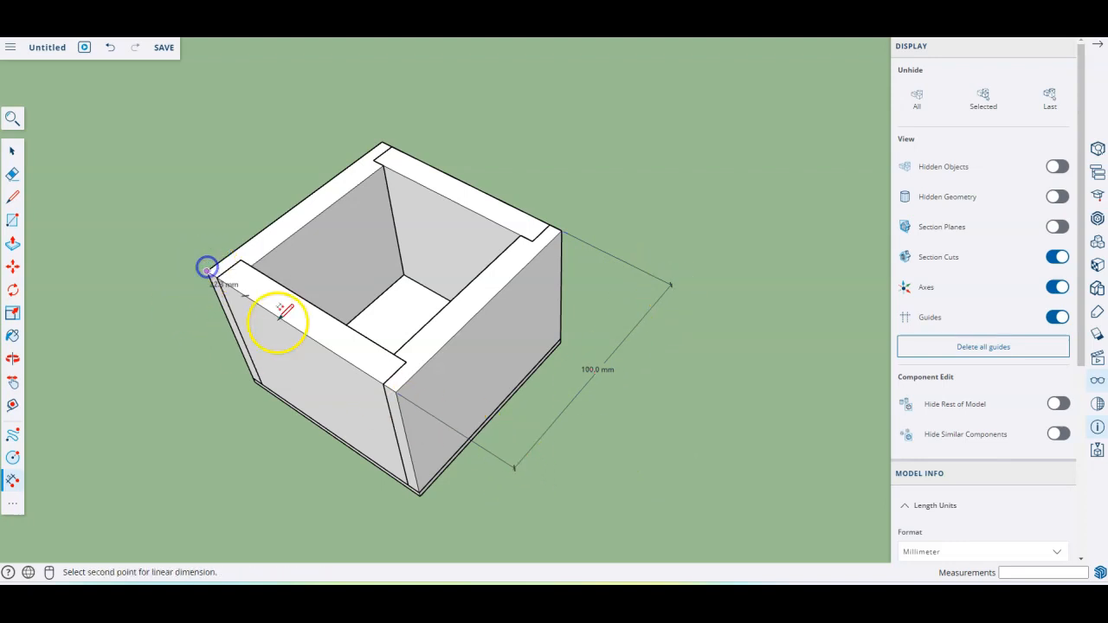
left_click(395, 387)
left_click(298, 450)
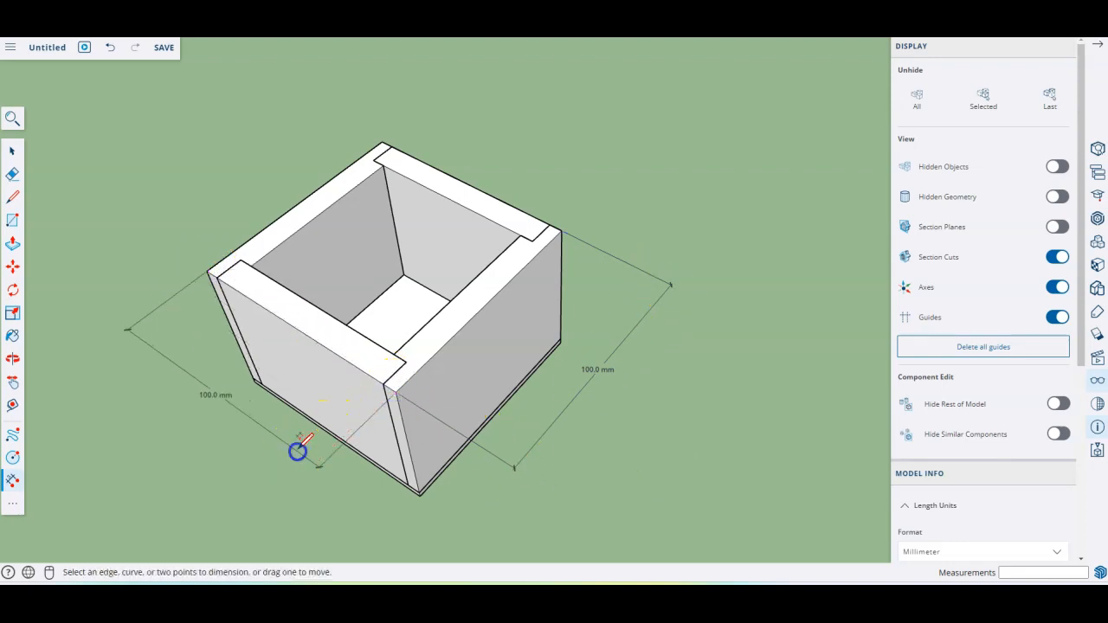
- Dimension the far plain panel's length between the rebated sides and the height of the rebated side at its rear corner
left_click(393, 147)
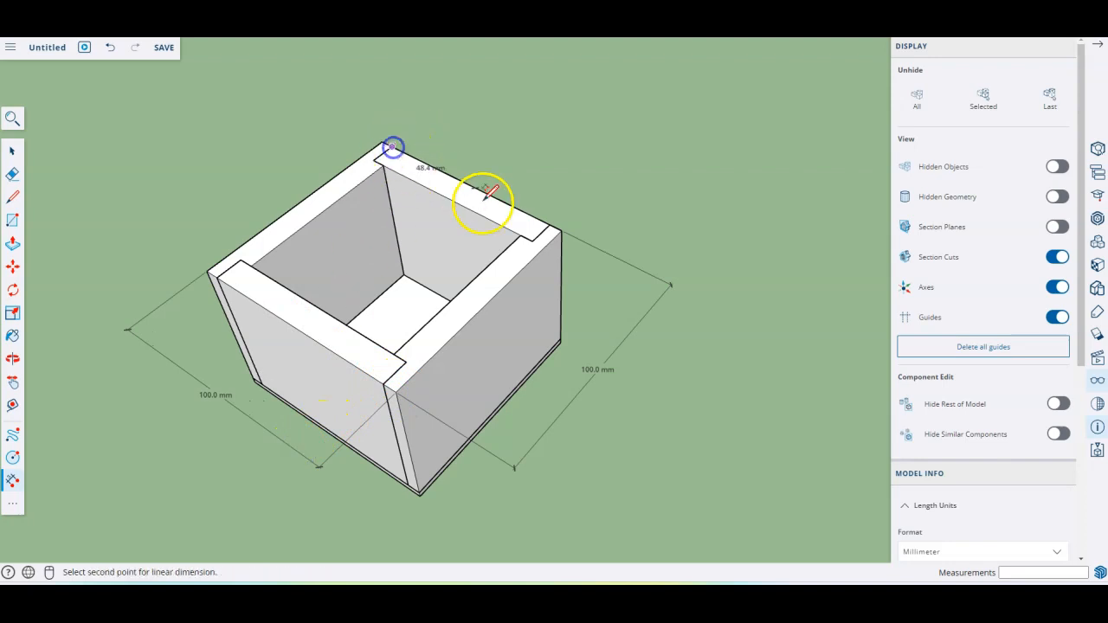
left_click(549, 226)
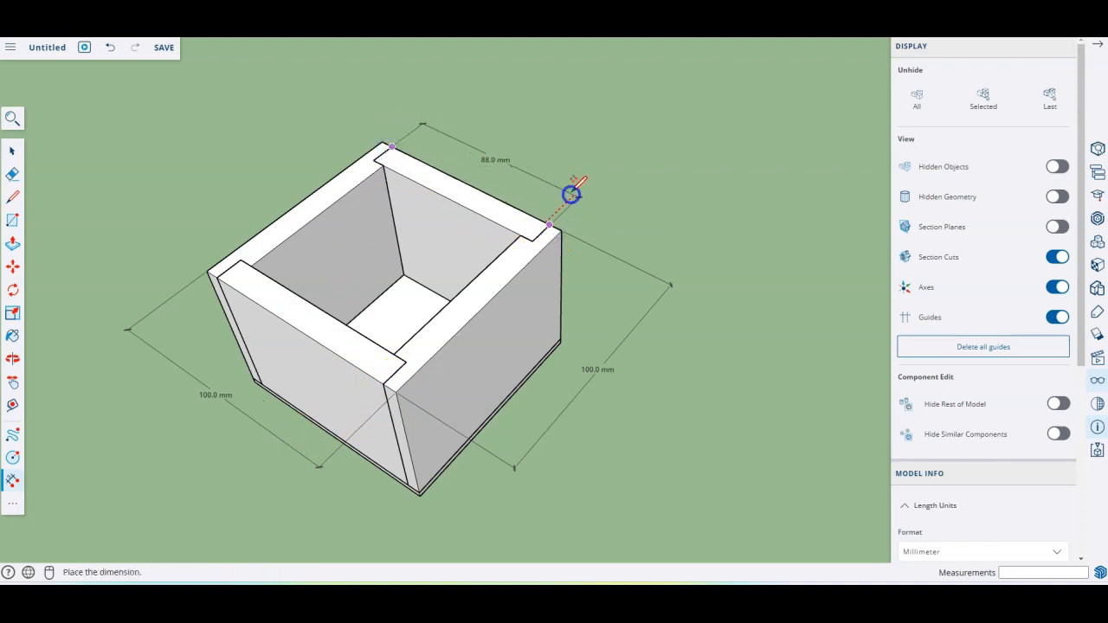
left_click(571, 194)
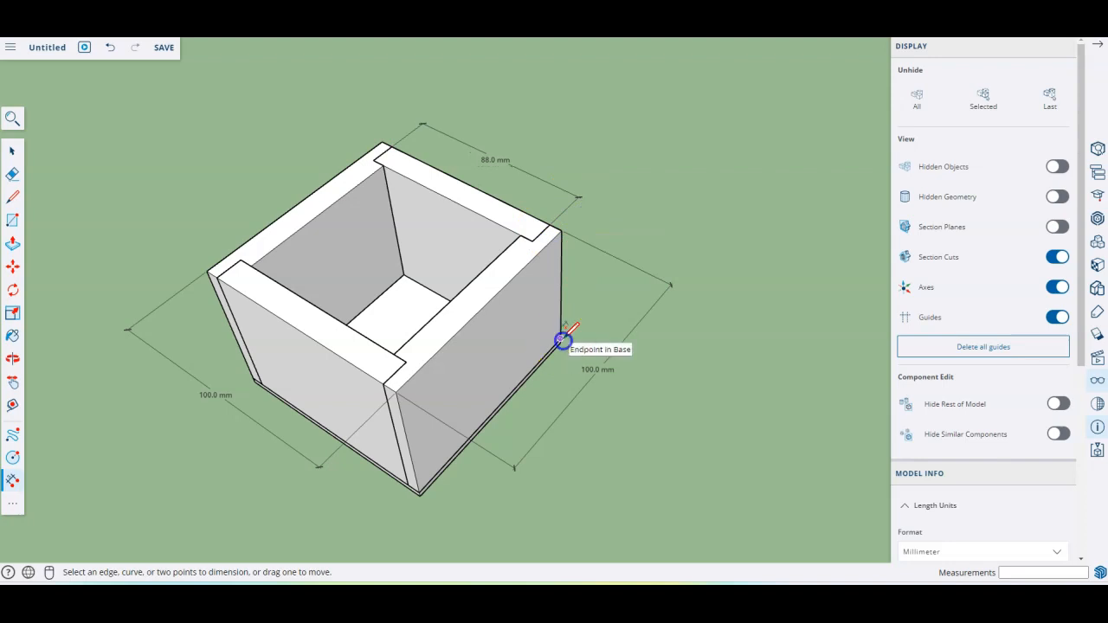
left_click(561, 339)
left_click(562, 228)
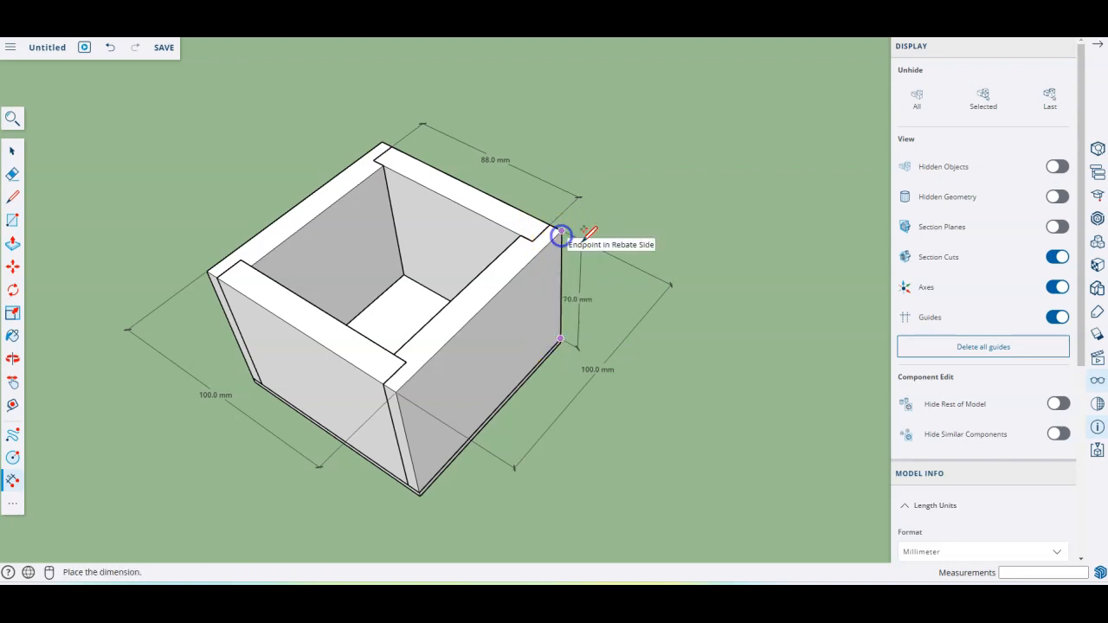
left_click(598, 245)
- Dimension the base's thickness at the box's near lower corner, placing the dimension just outside that corner
scroll(410, 525, "up", 8)
middle_click_drag(440, 485, 450, 409)
left_click(446, 361)
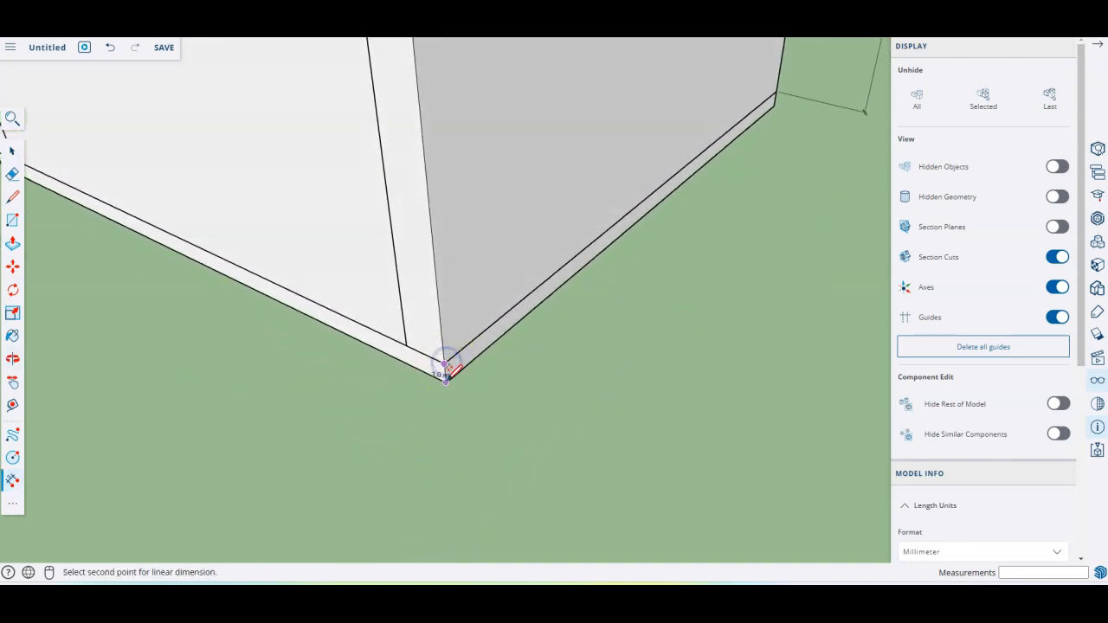
left_click(446, 378)
left_click(522, 396)
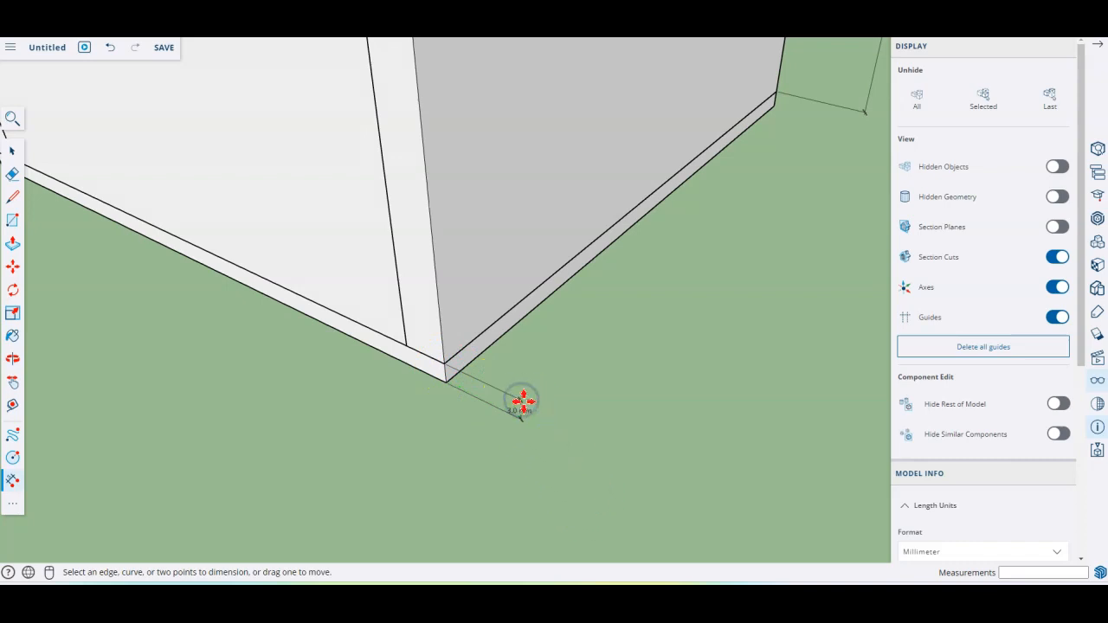
scroll(465, 327, "down", 10)
middle_click_drag(465, 153, 491, 292)
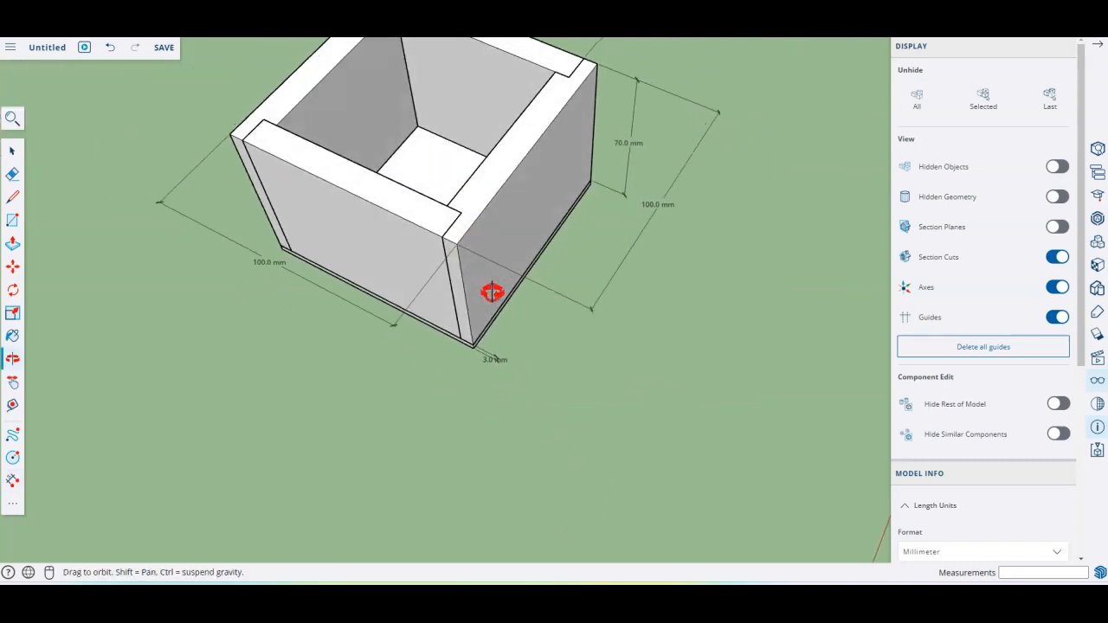
scroll(492, 291, "down", 4)
scroll(414, 99, "up", 4)
scroll(617, 303, "up", 1)
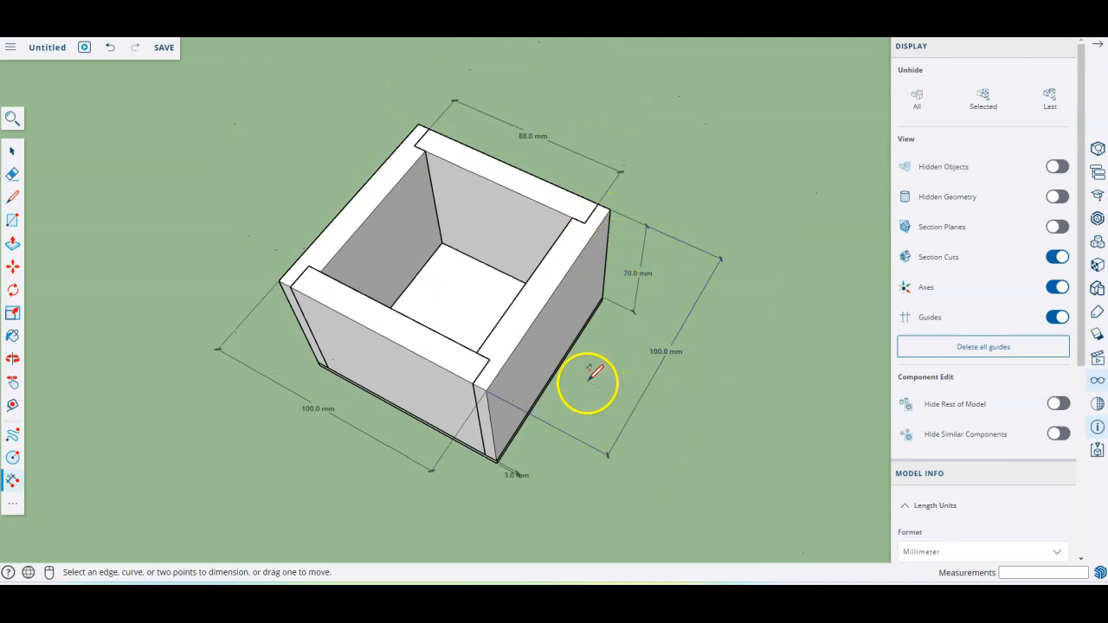